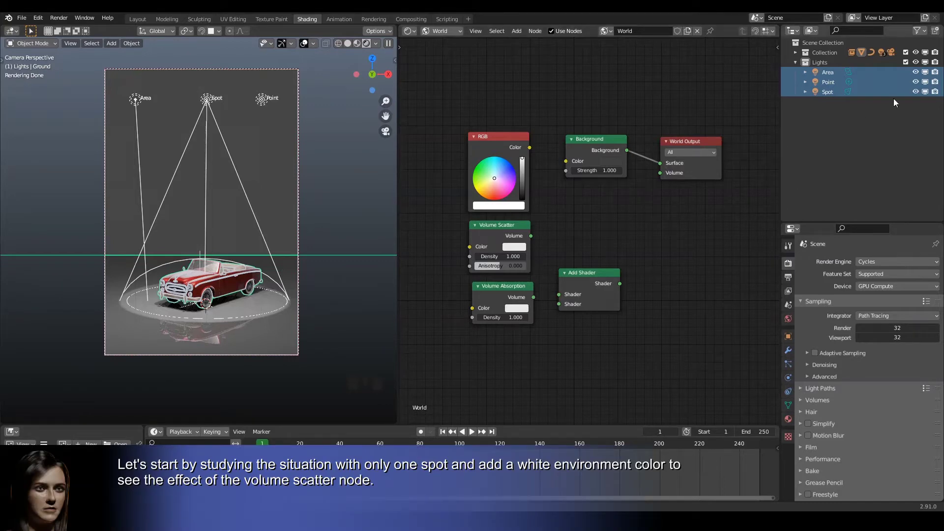
Step: Hide the Area and Point lights and link the RGB colour into the world Background colour
{"action": "left_click", "coordinate": [917, 72]}
{"action": "left_click", "coordinate": [915, 81]}
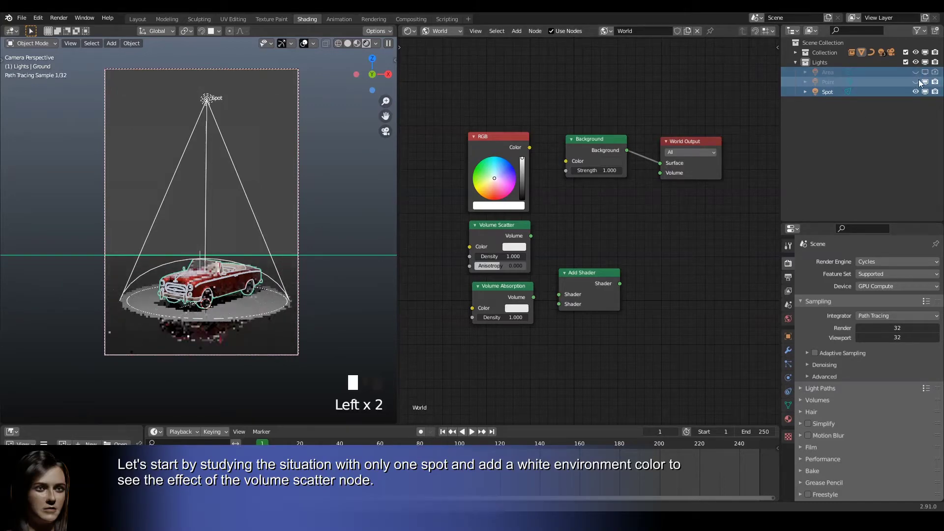
{"action": "left_click", "coordinate": [366, 207]}
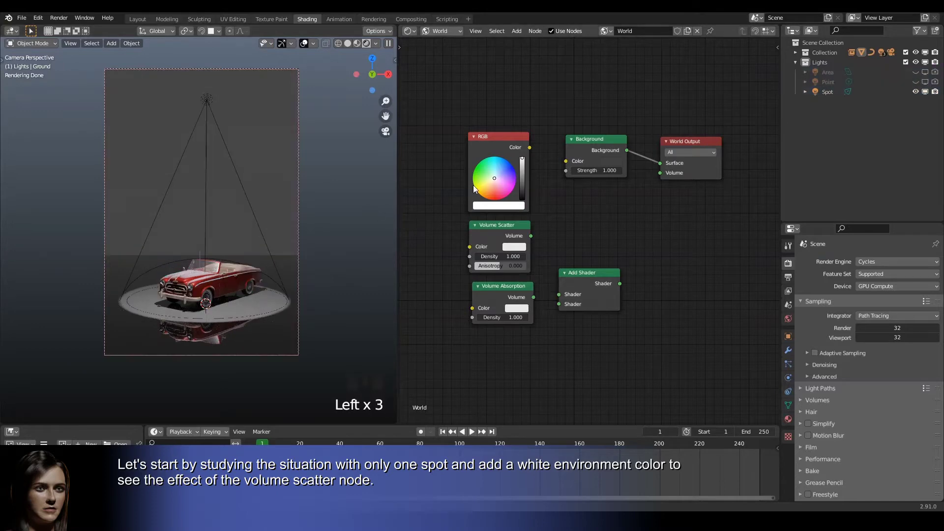
{"action": "left_click", "coordinate": [529, 147]}
{"action": "left_click_drag", "start_coordinate": [531, 151], "coordinate": [565, 161]}
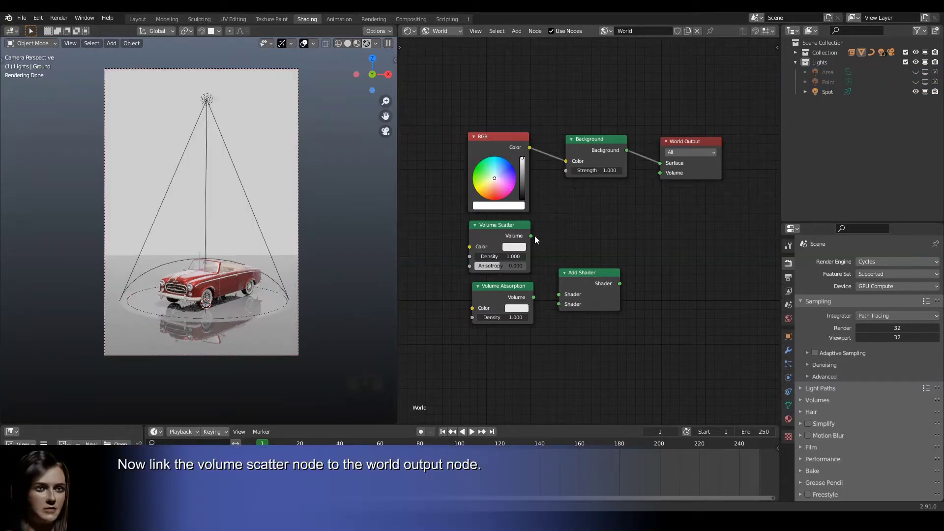
Step: Connect Volume Scatter to the World Output Volume input and set its density to 0
{"action": "left_click_drag", "start_coordinate": [531, 236], "coordinate": [659, 172]}
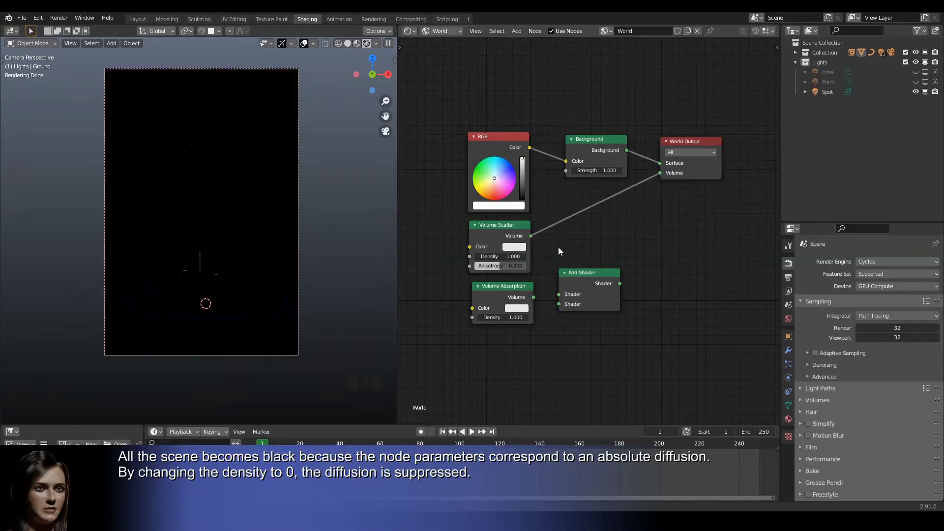
{"action": "left_click", "coordinate": [511, 256]}
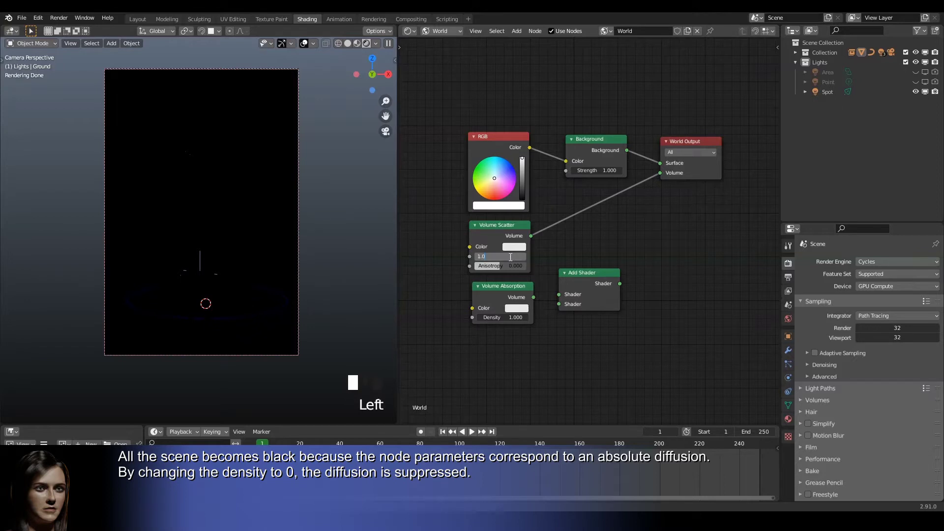
{"action": "key", "text": "BackSpace"}
{"action": "key", "text": "BackSpace"}
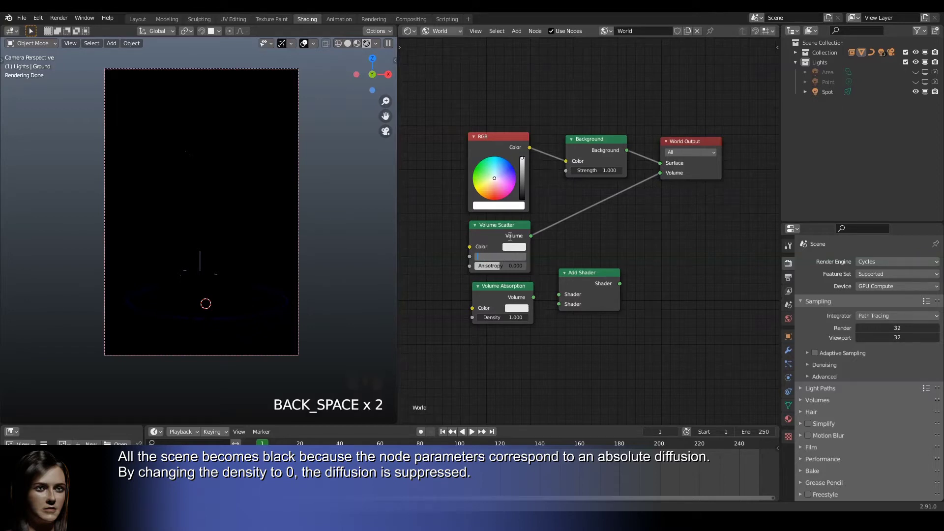
{"action": "type", "text": "0"}
{"action": "key", "text": "Return"}
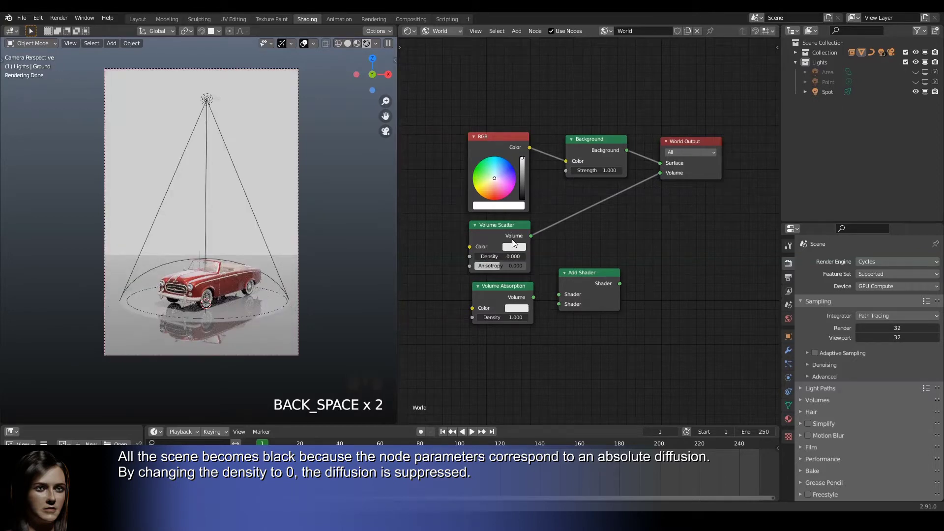
{"action": "mouse_move", "coordinate": [500, 256]}
{"action": "left_mouse_down"}
{"action": "mouse_move", "coordinate": [521, 256]}
{"action": "mouse_move", "coordinate": [487, 256]}
{"action": "left_mouse_up"}
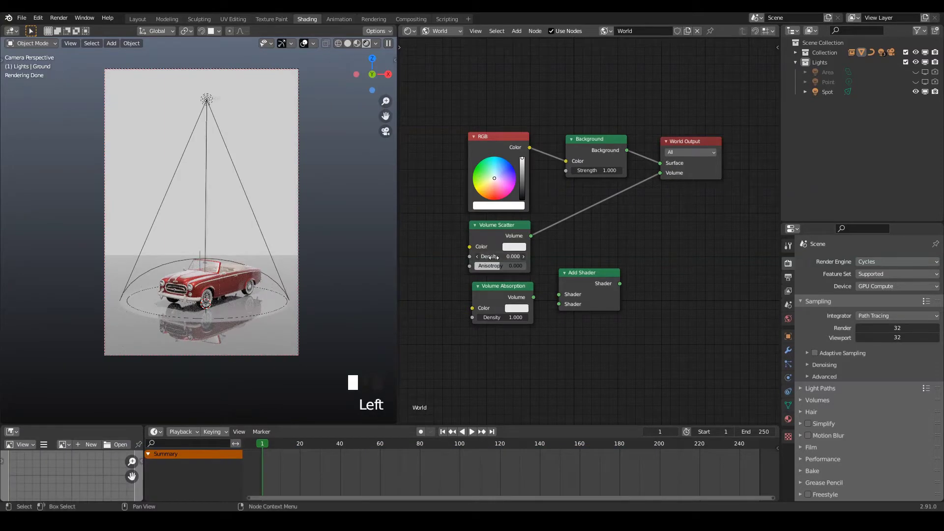
Step: Set Volume Scatter density to 0.1 and render the frame to see the light cone
{"action": "left_click", "coordinate": [497, 256]}
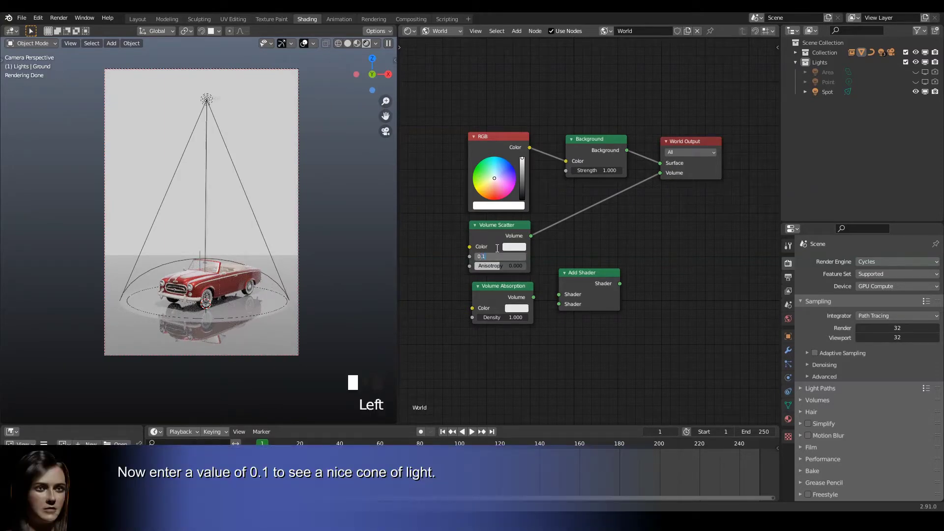
{"action": "type", "text": "0.1"}
{"action": "key", "text": "Return"}
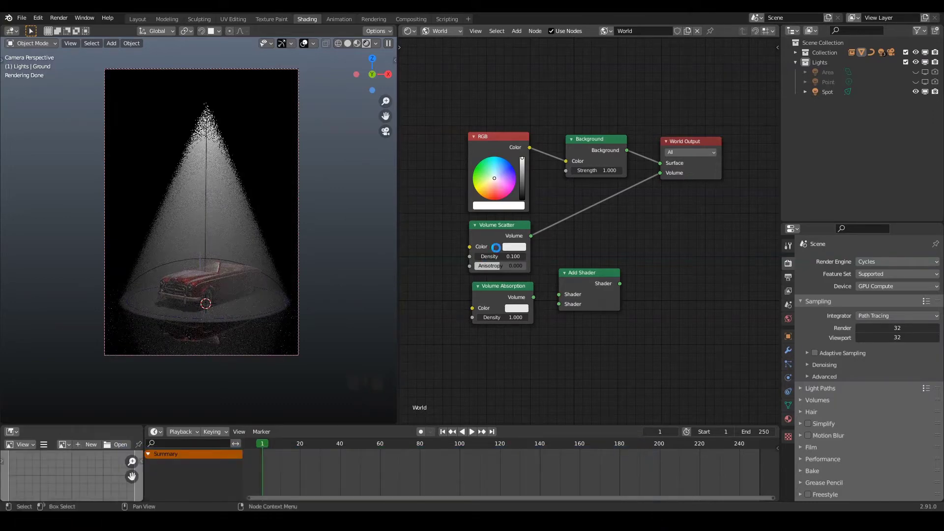
{"action": "key", "text": "F12"}
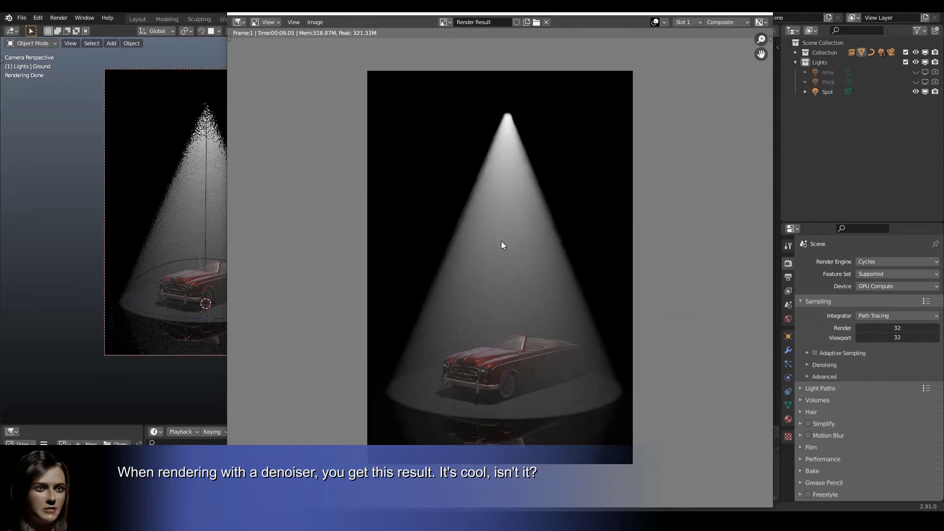
{"action": "left_click", "coordinate": [764, 12]}
Step: Try the Area and Point lights in turn, then restore the Spot light as the only light
{"action": "left_click", "coordinate": [935, 92]}
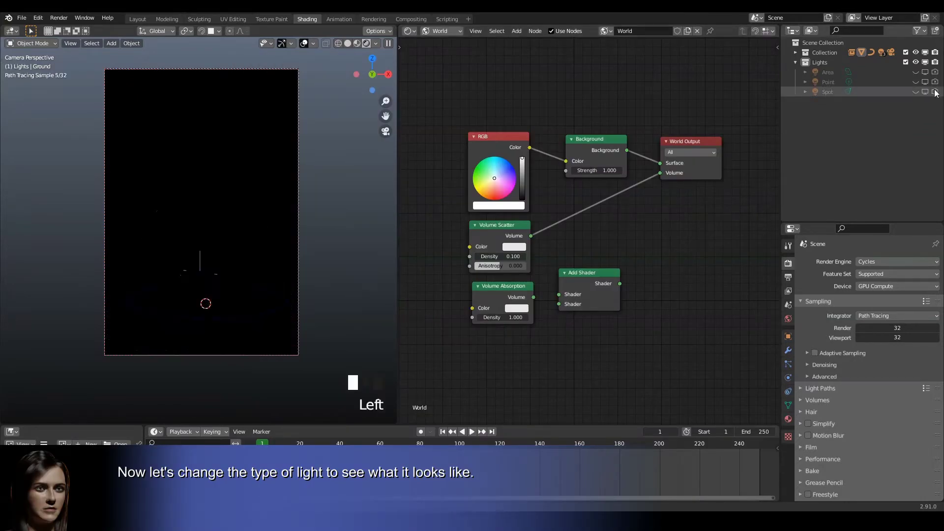
{"action": "left_click", "coordinate": [934, 72]}
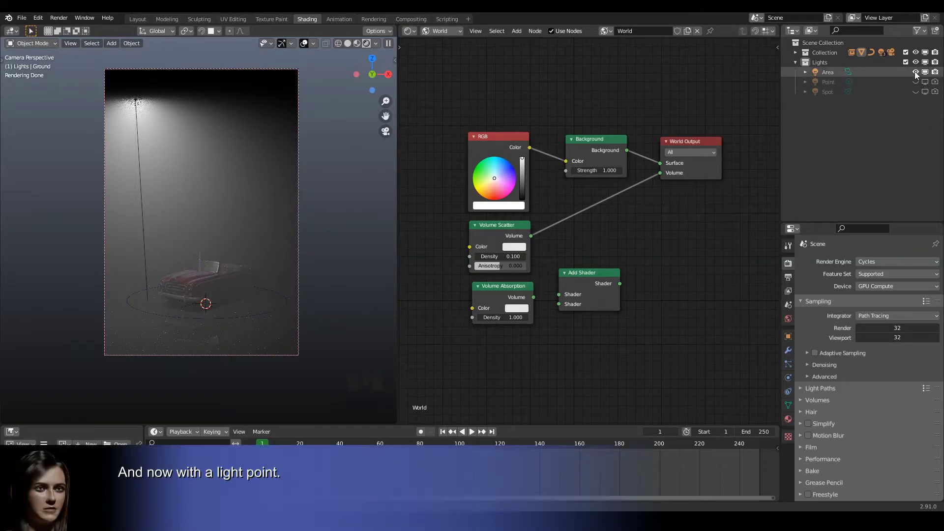
{"action": "left_click", "coordinate": [916, 73]}
{"action": "left_click", "coordinate": [936, 82]}
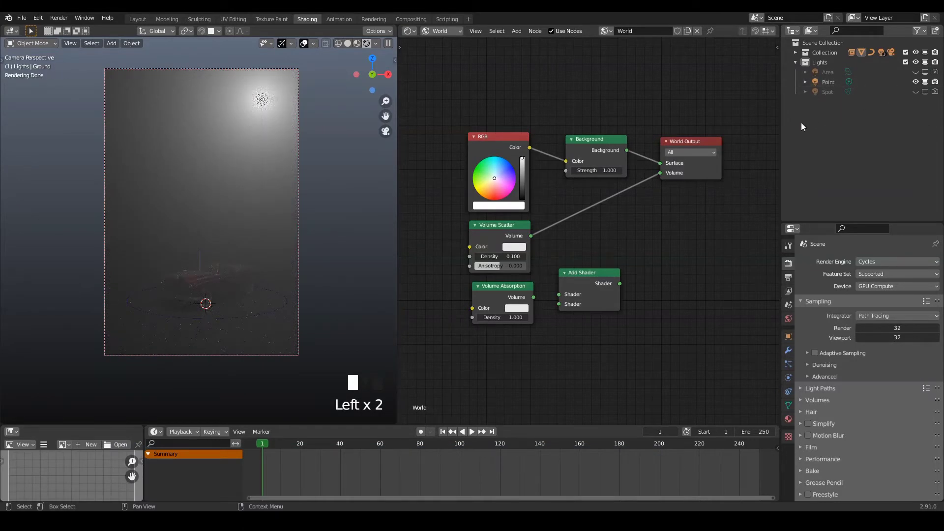
{"action": "left_click", "coordinate": [915, 82]}
{"action": "left_click", "coordinate": [915, 92]}
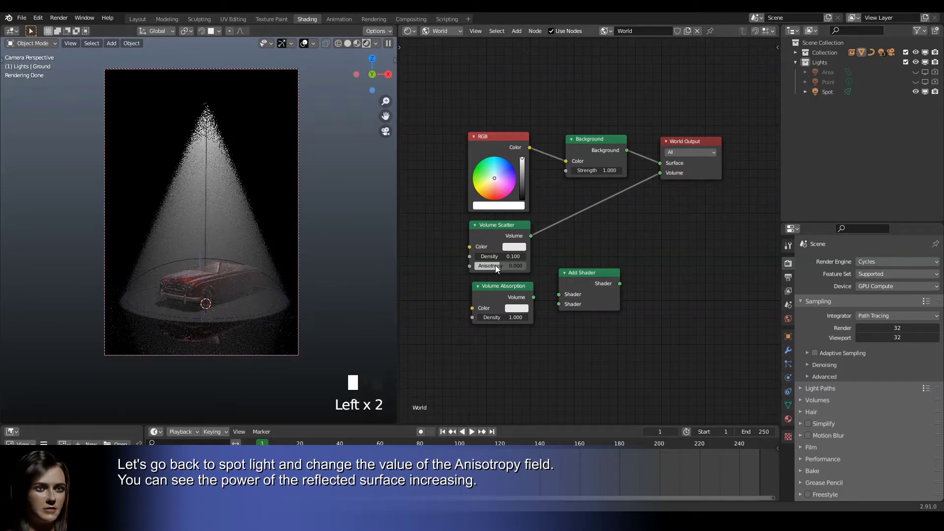
Step: Drag the Volume Scatter anisotropy up, then back down to about -0.033
{"action": "mouse_move", "coordinate": [495, 264]}
{"action": "left_mouse_down"}
{"action": "mouse_move", "coordinate": [526, 266]}
{"action": "mouse_move", "coordinate": [479, 265]}
{"action": "left_mouse_up"}
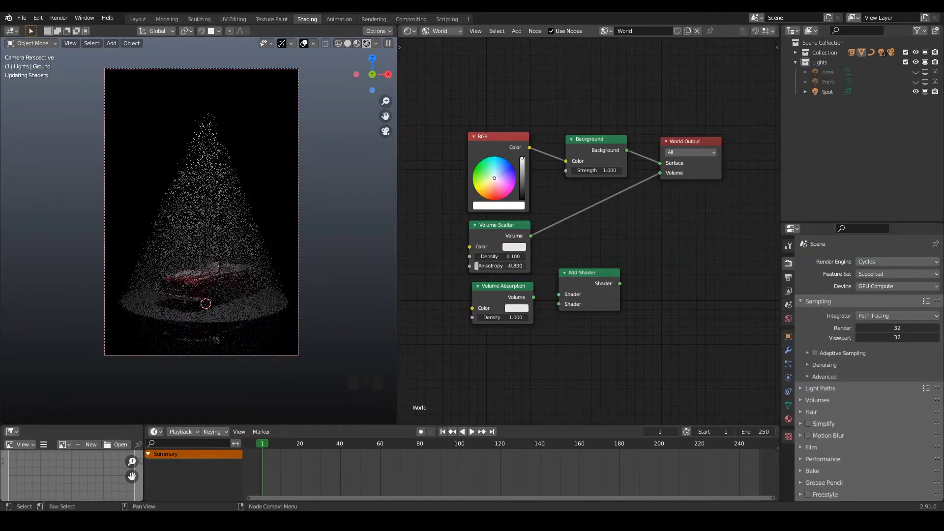
{"action": "left_click_drag", "start_coordinate": [479, 265], "coordinate": [499, 266]}
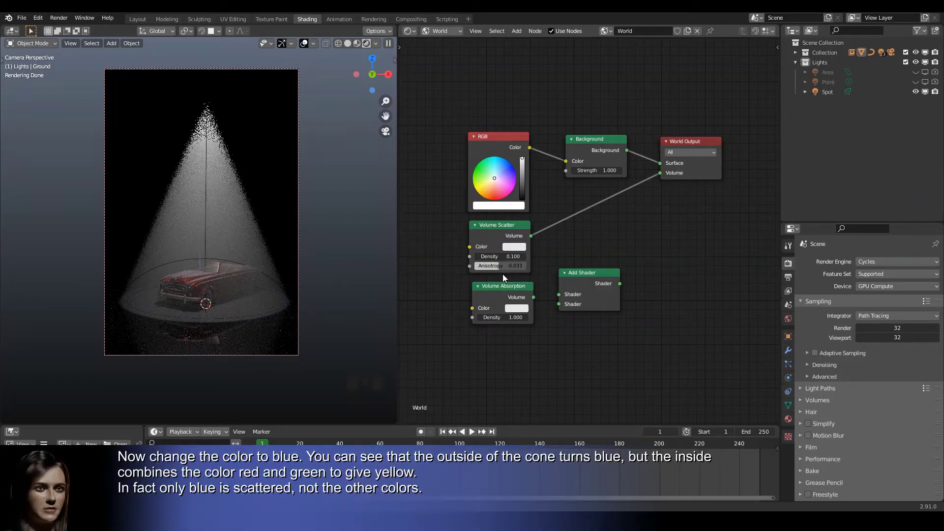
Step: Try blue, then green, and finally set the Volume Scatter colour to red
{"action": "left_click", "coordinate": [514, 249]}
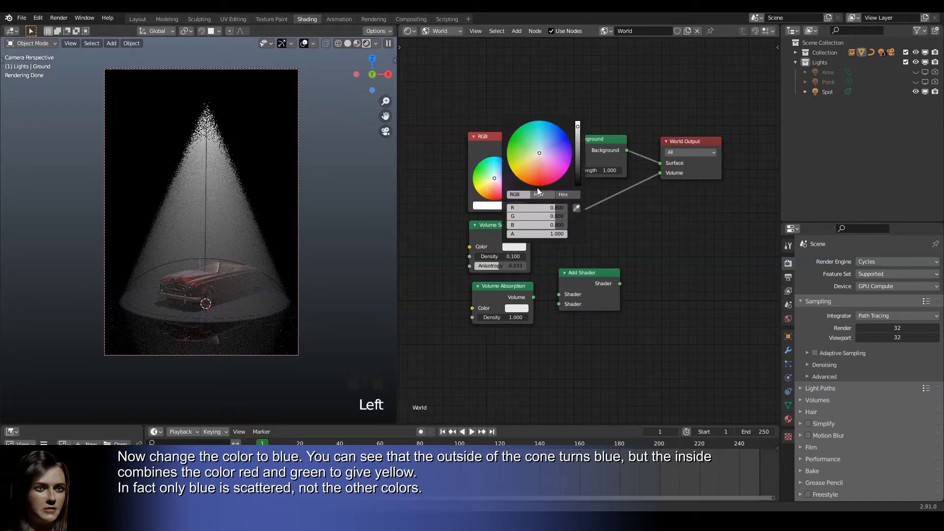
{"action": "left_click_drag", "start_coordinate": [543, 152], "coordinate": [566, 135]}
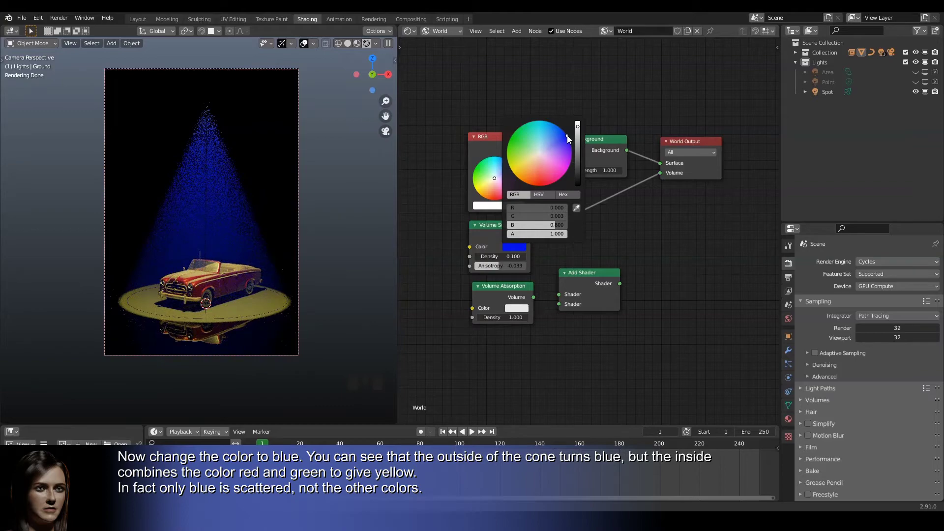
{"action": "left_click_drag", "start_coordinate": [568, 139], "coordinate": [510, 141]}
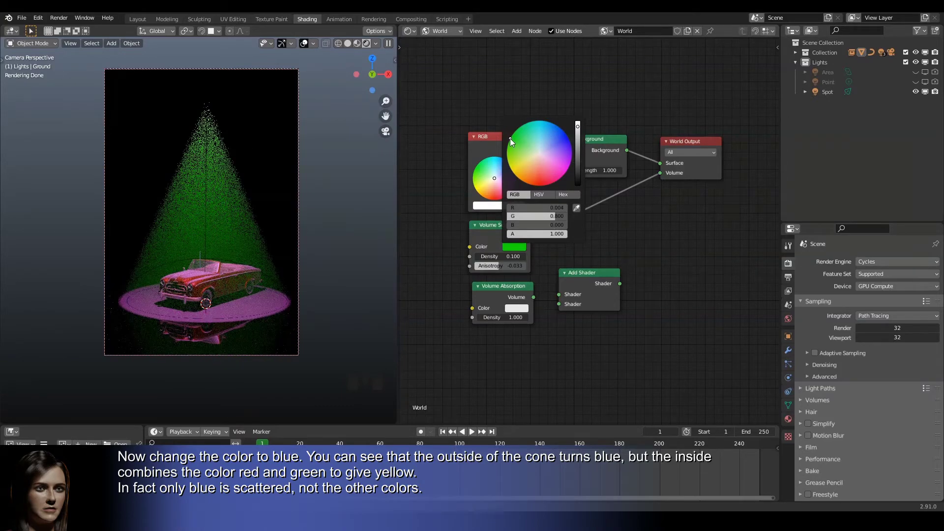
{"action": "left_click_drag", "start_coordinate": [509, 137], "coordinate": [542, 185]}
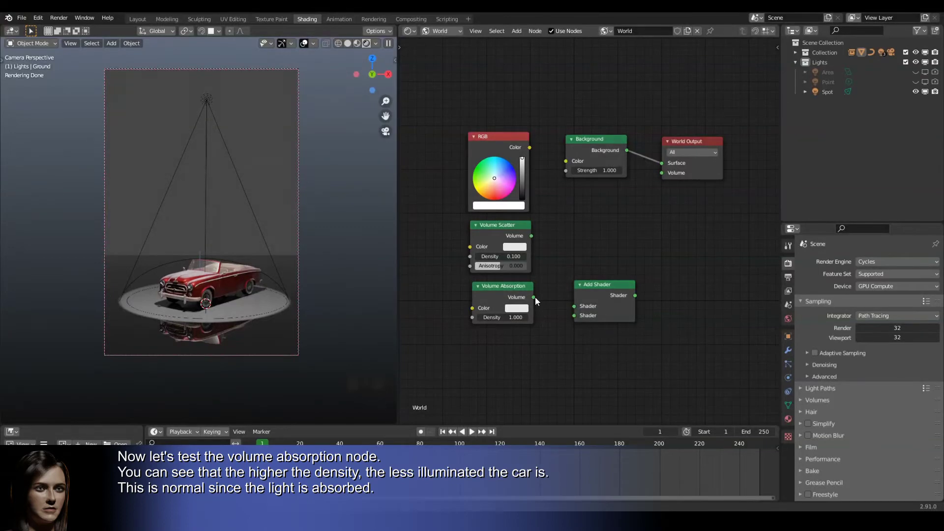
Step: Connect Volume Absorption to the world Volume and set its density to 0.1 after trying 0.5
{"action": "left_click_drag", "start_coordinate": [534, 297], "coordinate": [661, 173]}
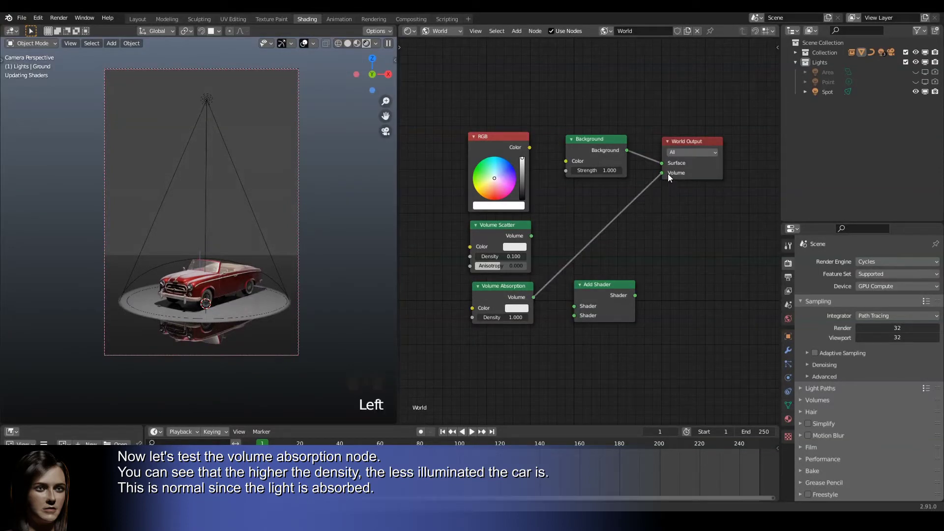
{"action": "left_click", "coordinate": [511, 317]}
{"action": "type", "text": "0.5"}
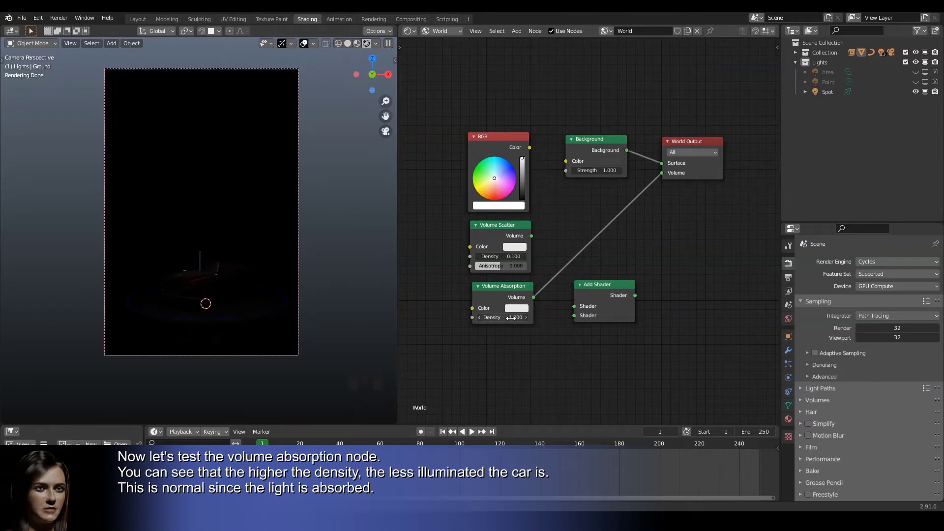
{"action": "key", "text": "Return"}
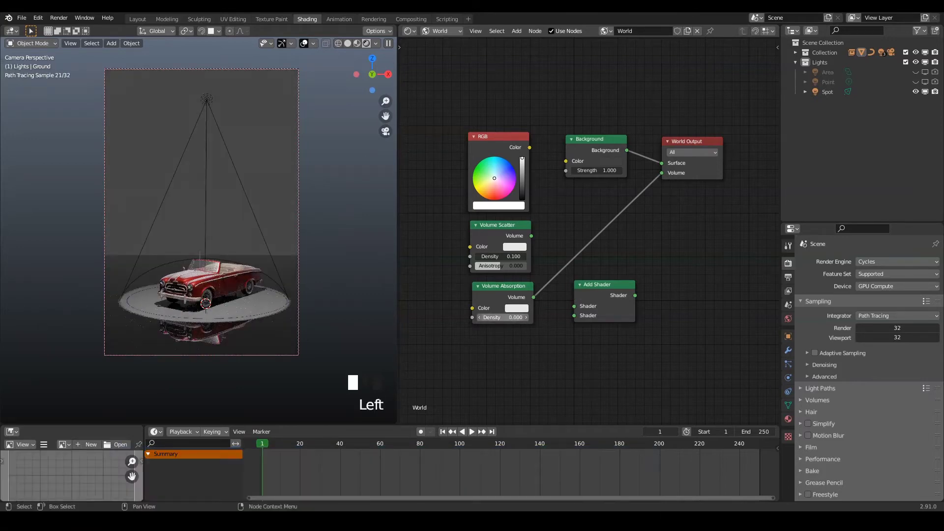
{"action": "key", "text": "ctrl+z"}
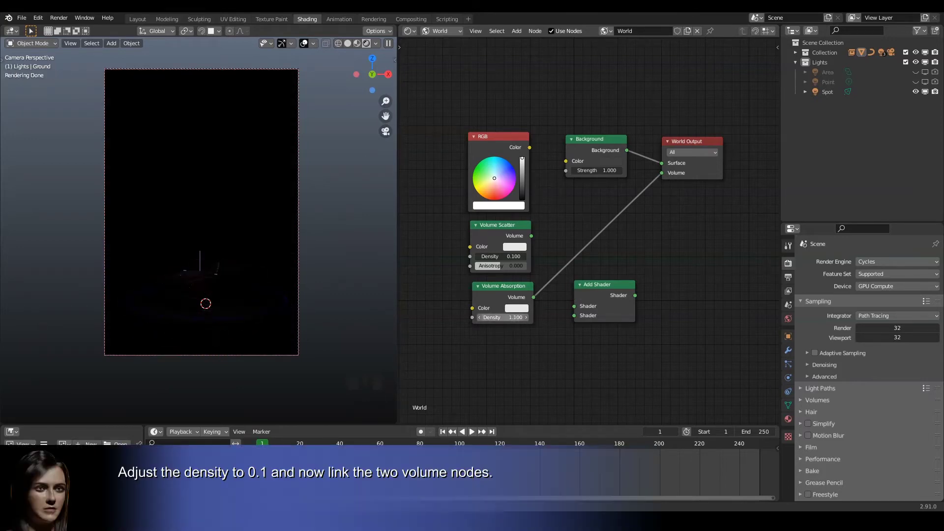
{"action": "left_click", "coordinate": [515, 317]}
{"action": "type", "text": "0.1"}
{"action": "key", "text": "BackSpace"}
{"action": "key", "text": "BackSpace"}
{"action": "key", "text": "BackSpace"}
{"action": "type", "text": "0."}
{"action": "key", "text": "Return"}
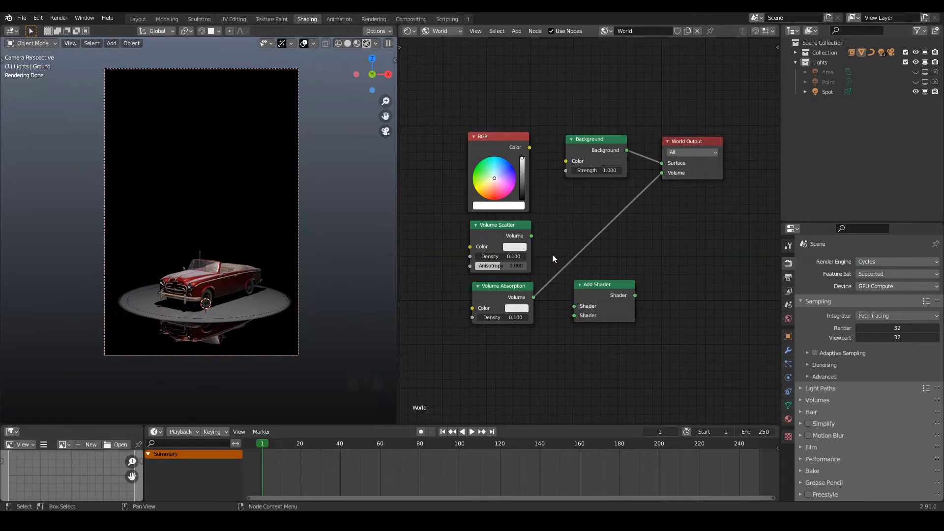
Step: Insert an Add Shader combining Volume Absorption and Volume Scatter into the world Volume
{"action": "left_click_drag", "start_coordinate": [582, 283], "coordinate": [587, 222]}
{"action": "left_click", "coordinate": [577, 244]}
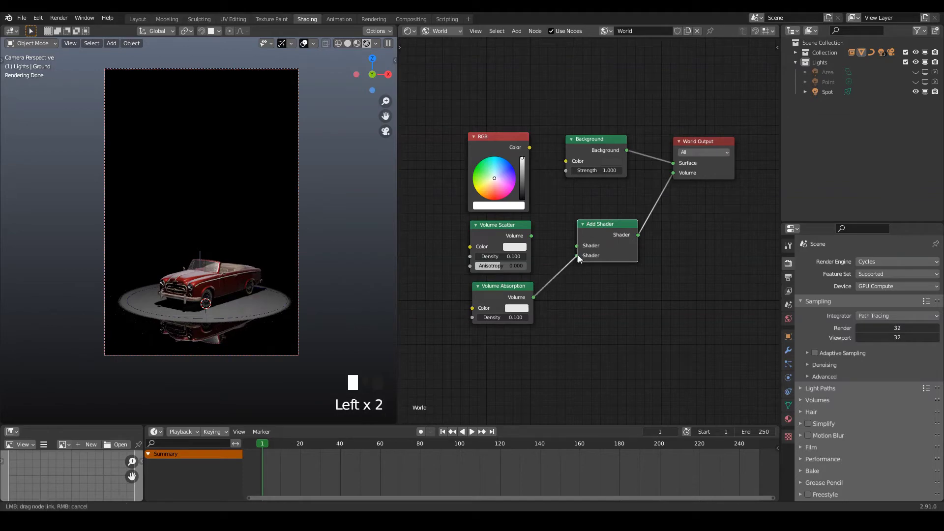
{"action": "left_click_drag", "start_coordinate": [531, 235], "coordinate": [576, 246]}
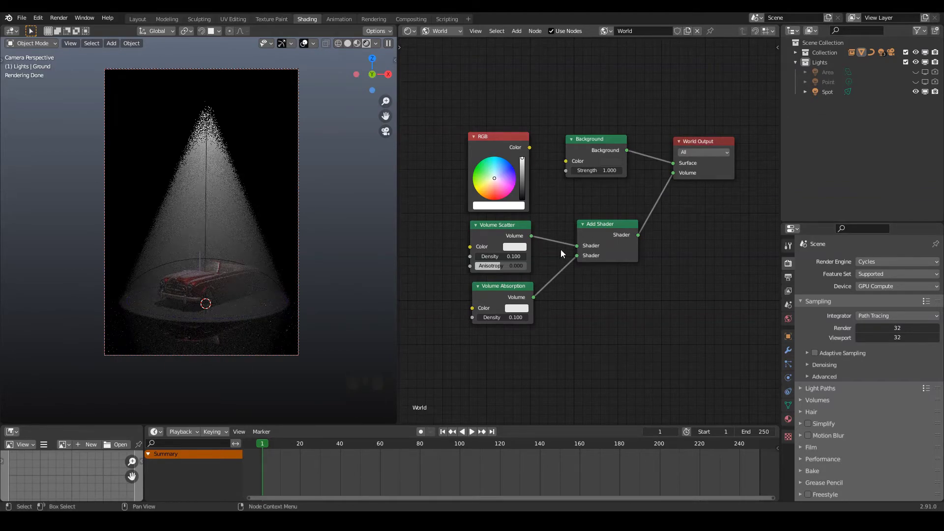
Step: Make both the scatter and absorption colours blue and render the final image
{"action": "left_click", "coordinate": [518, 246]}
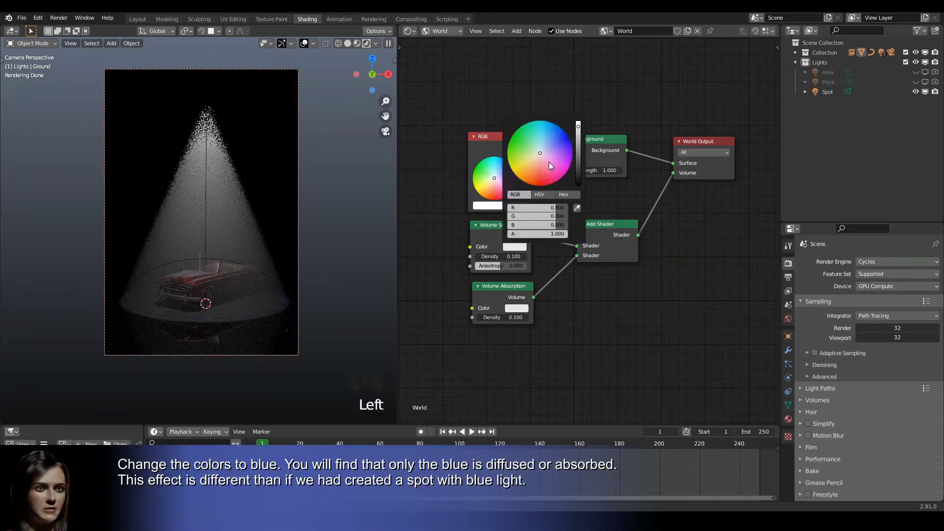
{"action": "left_click", "coordinate": [558, 146]}
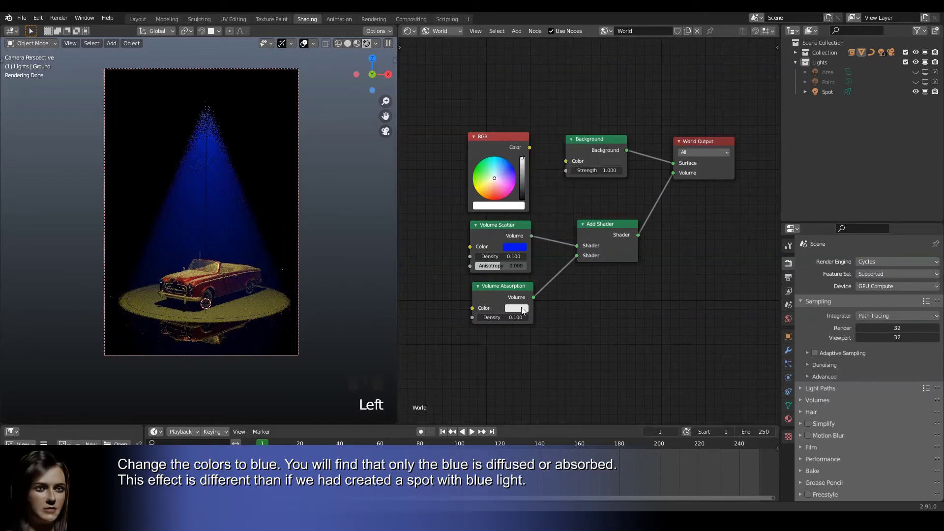
{"action": "left_click", "coordinate": [517, 308]}
{"action": "left_click", "coordinate": [566, 195]}
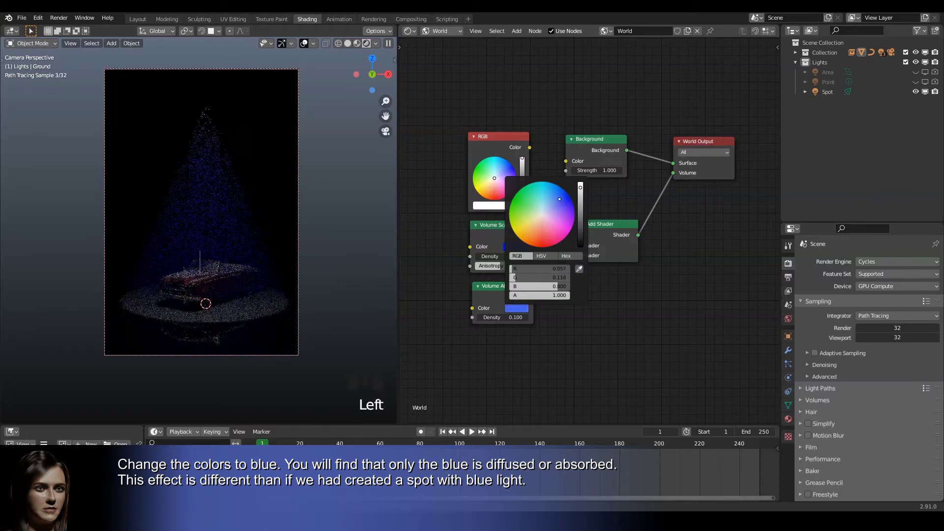
{"action": "left_click", "coordinate": [569, 196]}
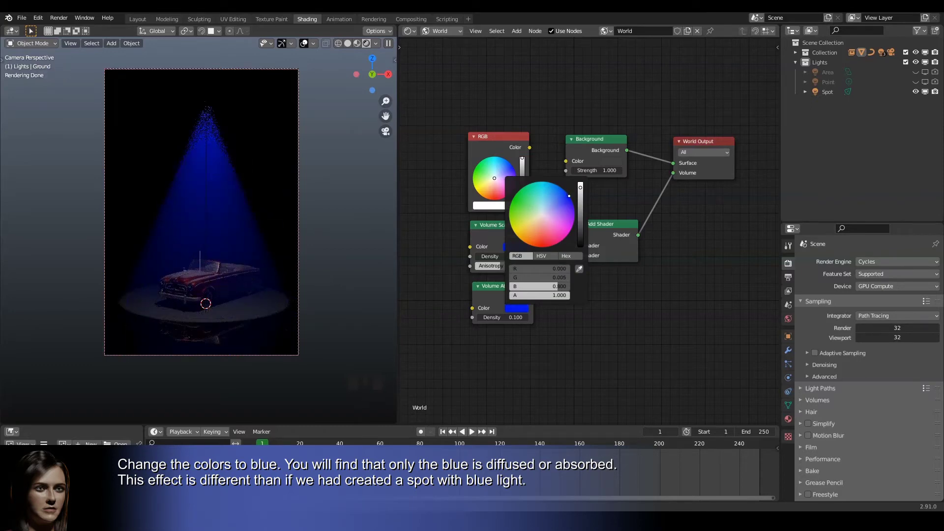
{"action": "left_click", "coordinate": [595, 341]}
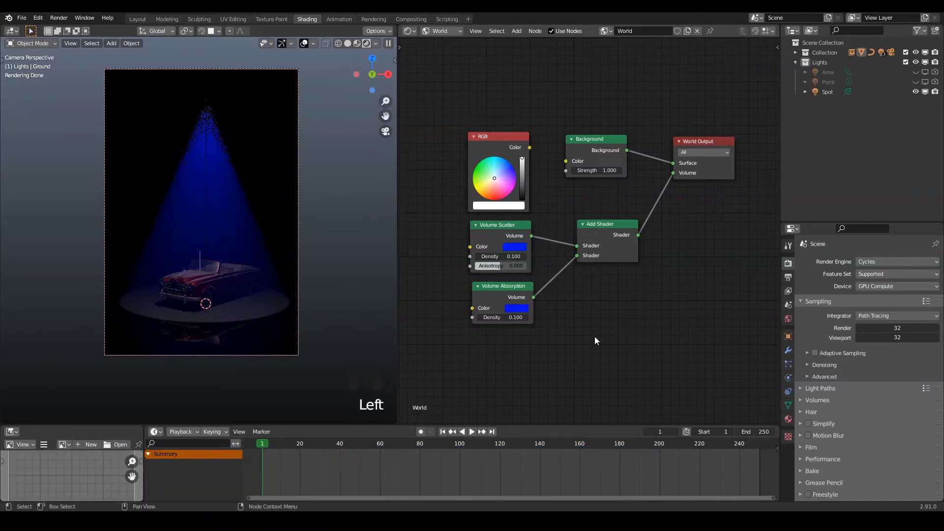
{"action": "key", "text": "F12"}
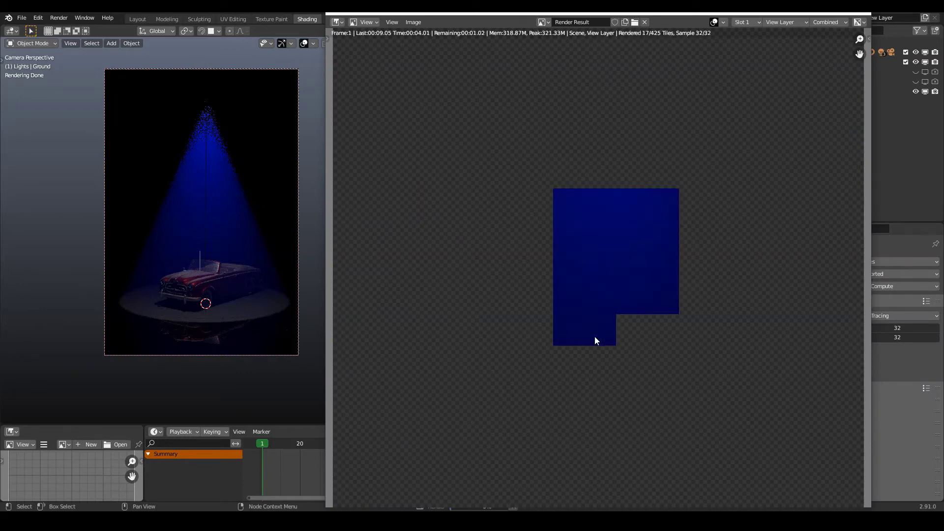
Step: Zoom and pan the Render Result to view the finished blue light cone image
{"action": "scroll", "coordinate": [594, 339], "scroll_direction": "down", "scroll_amount": 2}
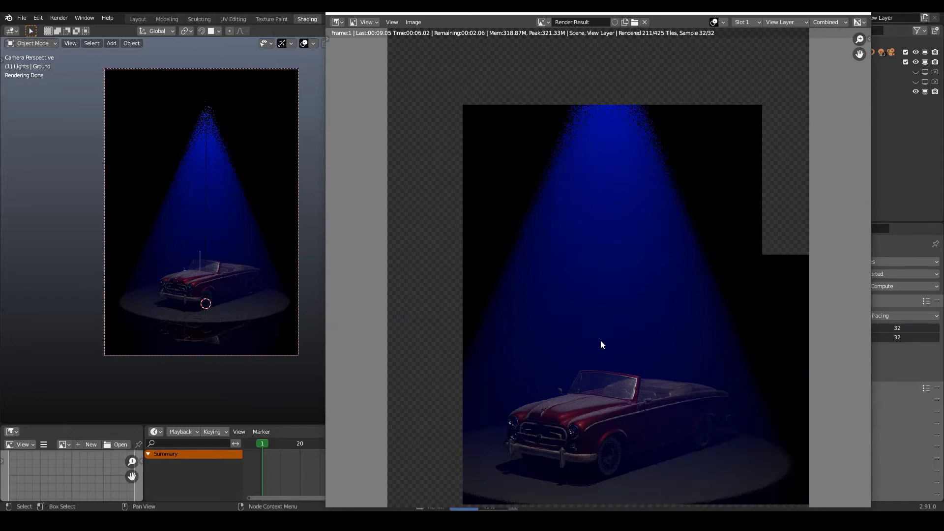
{"action": "scroll", "coordinate": [600, 340], "scroll_direction": "up", "scroll_amount": 1}
{"action": "middle_click_drag", "start_coordinate": [597, 330], "coordinate": [588, 294]}
{"action": "scroll", "coordinate": [587, 294], "scroll_direction": "down", "scroll_amount": 1}
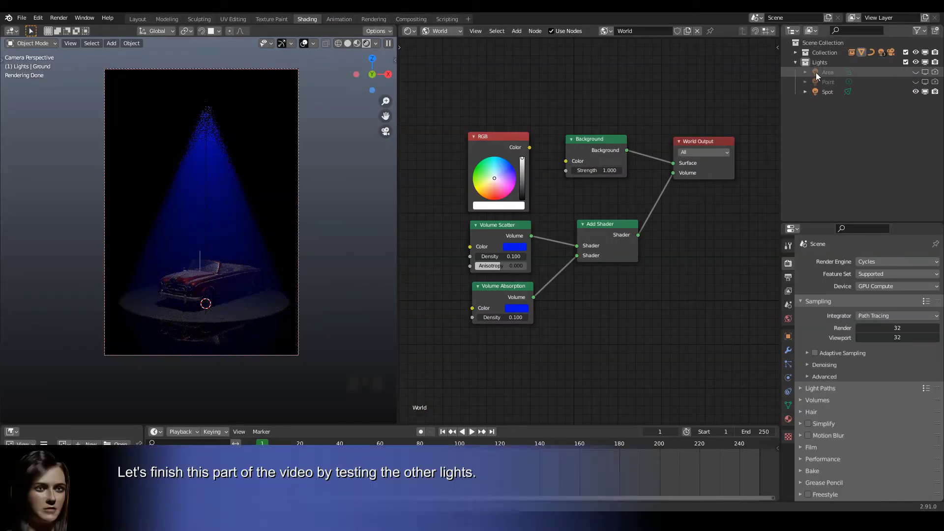
Step: Show the Area and Point lights and hide the Spot light in the Outliner
{"action": "left_click", "coordinate": [915, 71]}
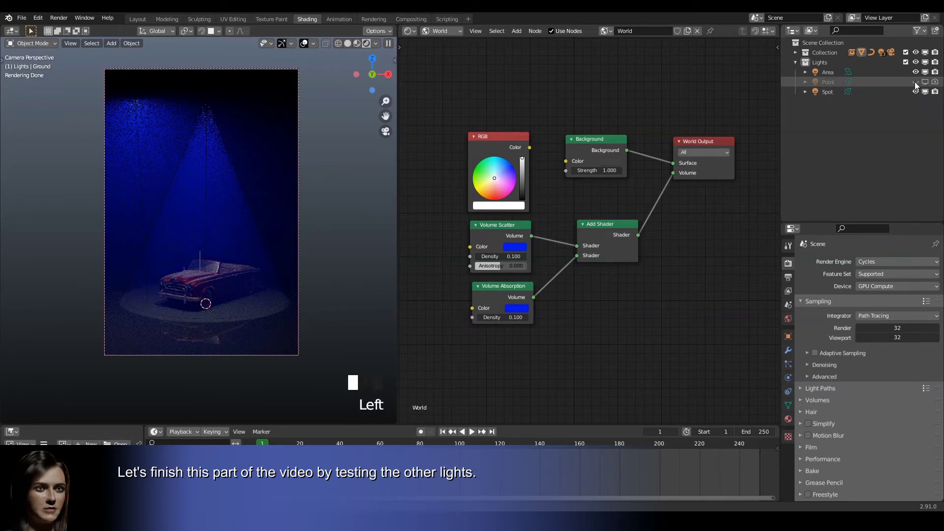
{"action": "left_click", "coordinate": [916, 82]}
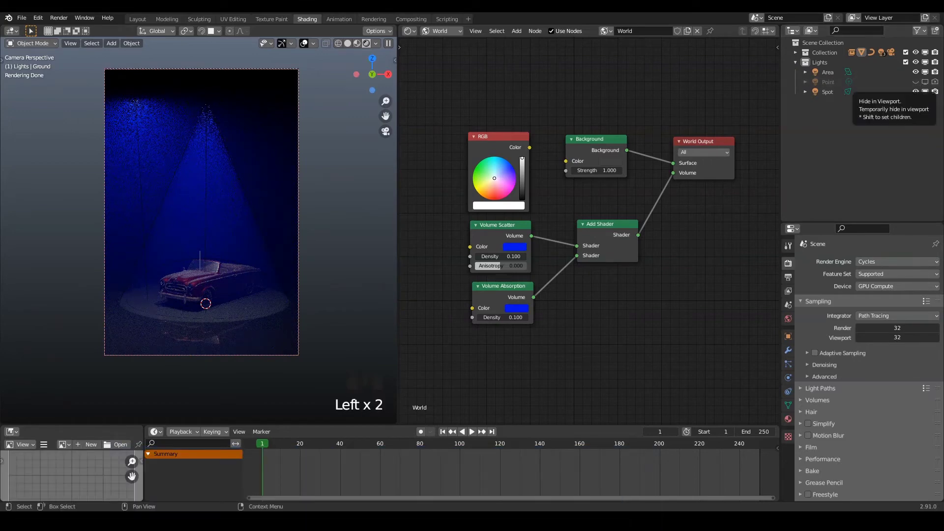
{"action": "left_click", "coordinate": [915, 82]}
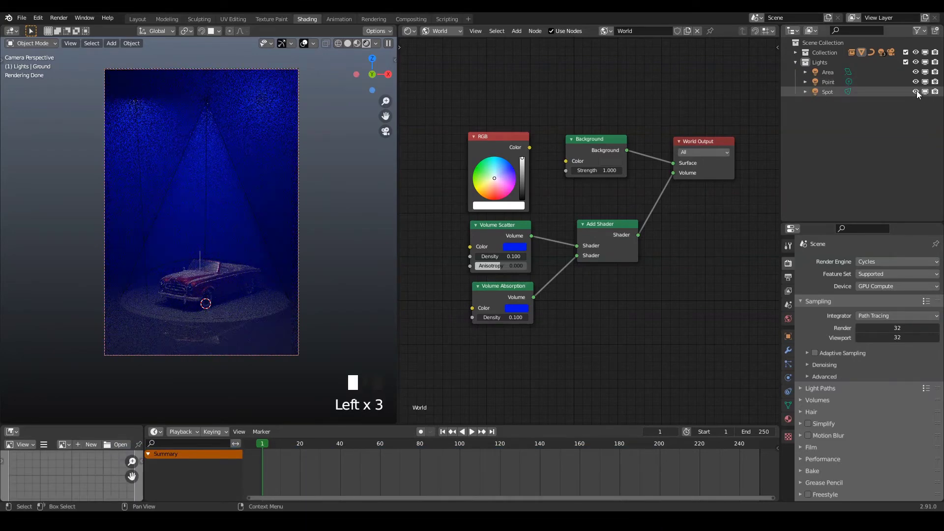
{"action": "left_click", "coordinate": [915, 92]}
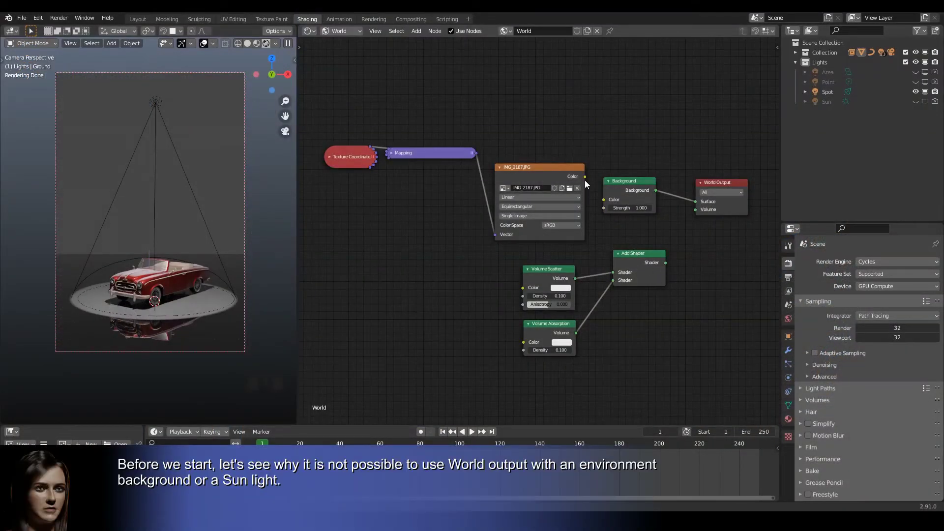
Step: Link the IMG_2187.JPG texture to the world background and the Add Shader to the world Volume
{"action": "left_click_drag", "start_coordinate": [584, 177], "coordinate": [603, 200]}
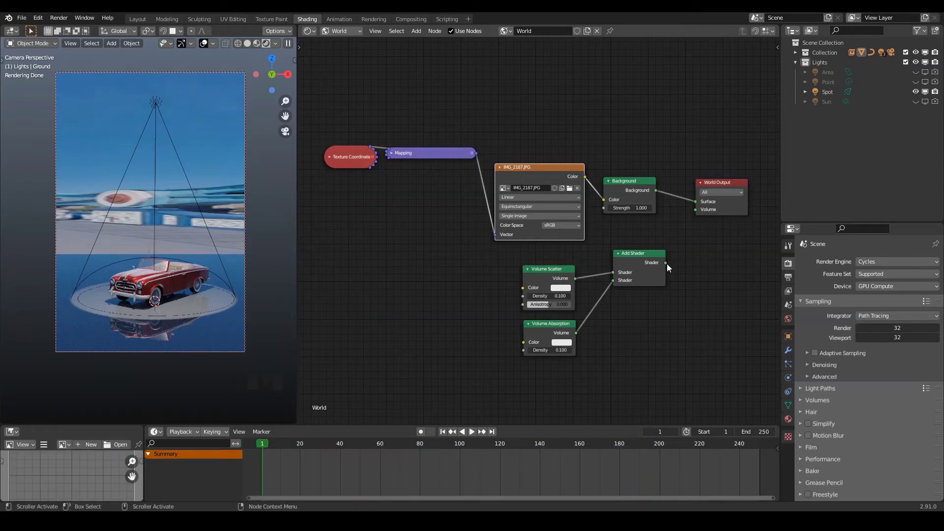
{"action": "left_click_drag", "start_coordinate": [666, 263], "coordinate": [695, 209]}
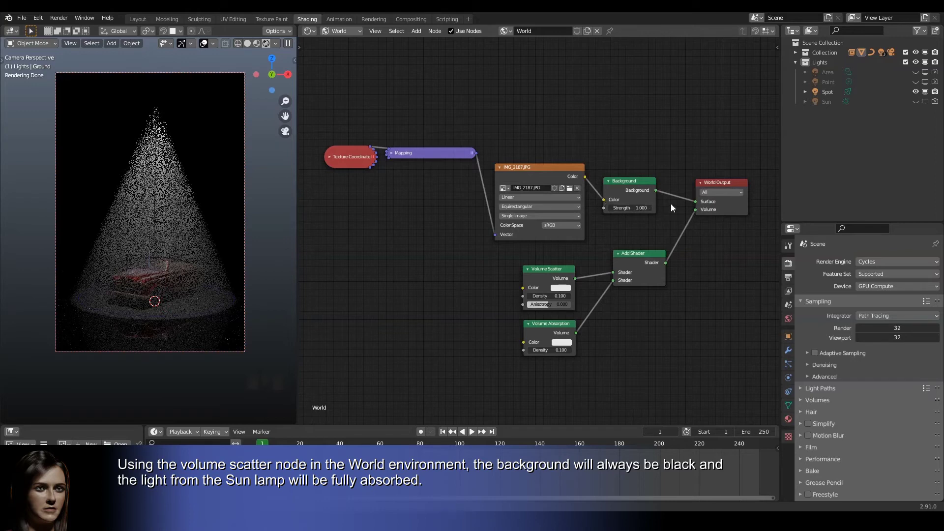
Step: Swap the Spot light for the Sun and relink the volume shaders to the world Volume
{"action": "left_click_drag", "start_coordinate": [603, 199], "coordinate": [585, 186]}
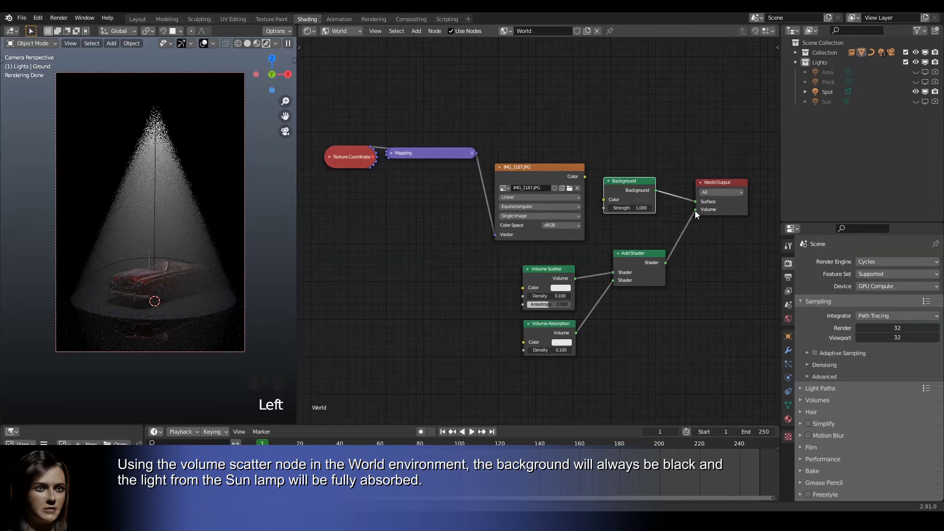
{"action": "left_click_drag", "start_coordinate": [695, 210], "coordinate": [688, 227]}
{"action": "left_click", "coordinate": [936, 93]}
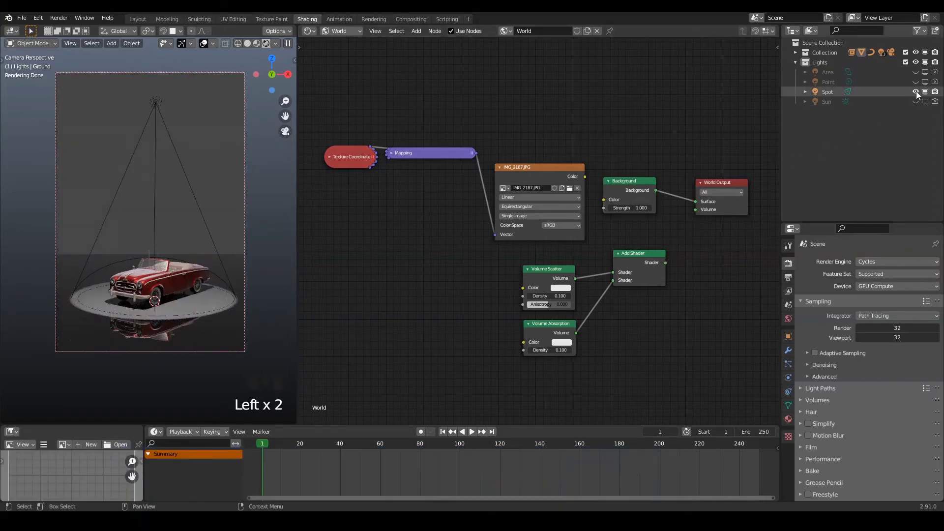
{"action": "left_click", "coordinate": [914, 101]}
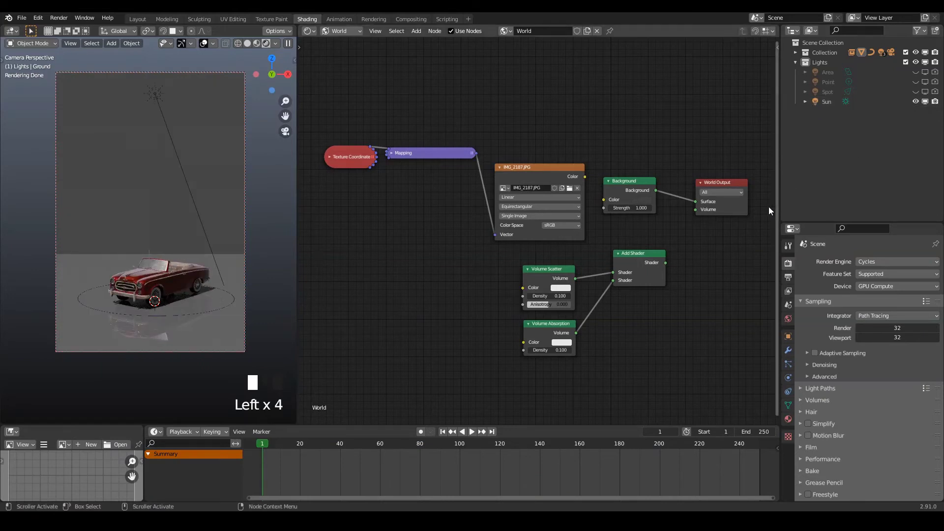
{"action": "left_click_drag", "start_coordinate": [665, 262], "coordinate": [695, 211]}
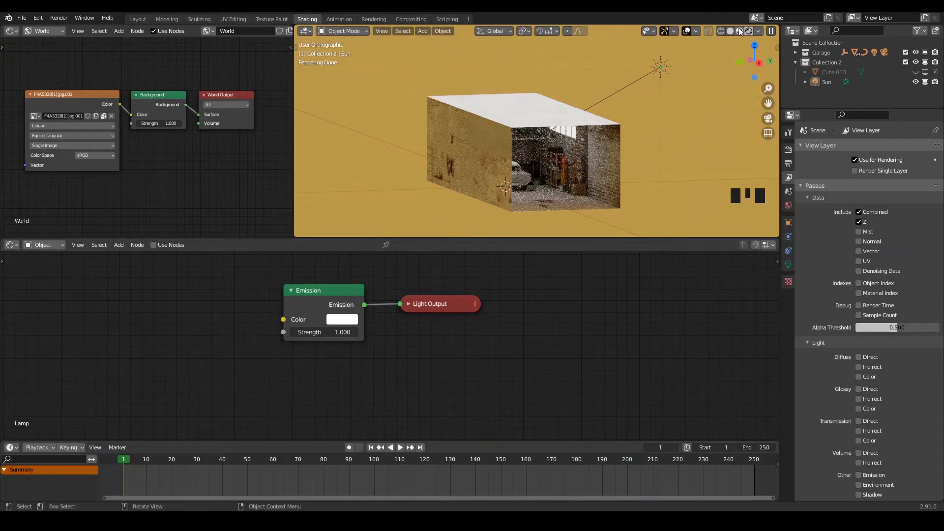
Step: Switch to Material Preview shading and view the garage from the front
{"action": "left_click", "coordinate": [738, 30]}
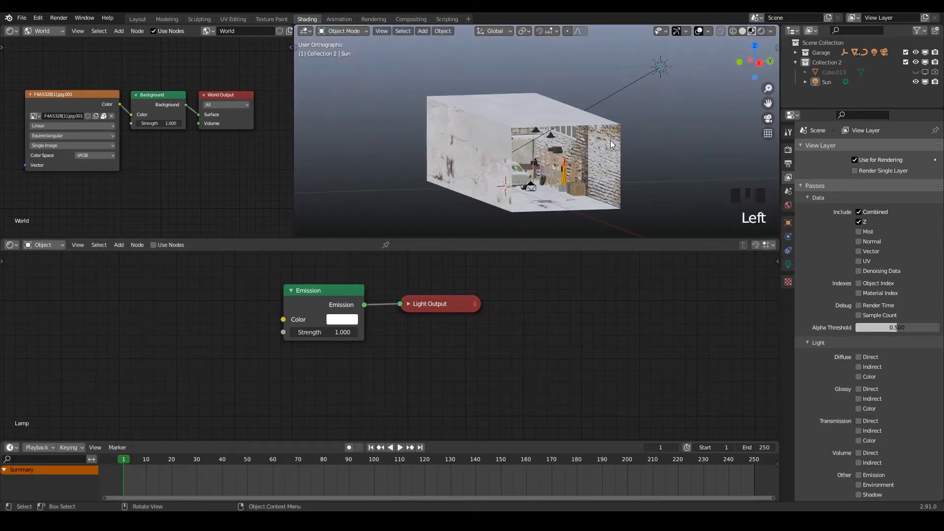
{"action": "key", "text": "KP_1"}
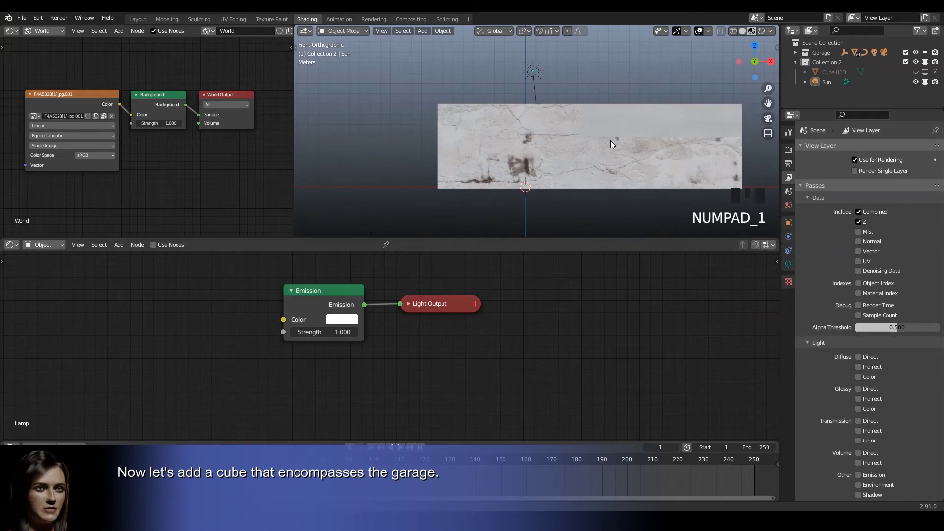
{"action": "key", "text": "shift+a"}
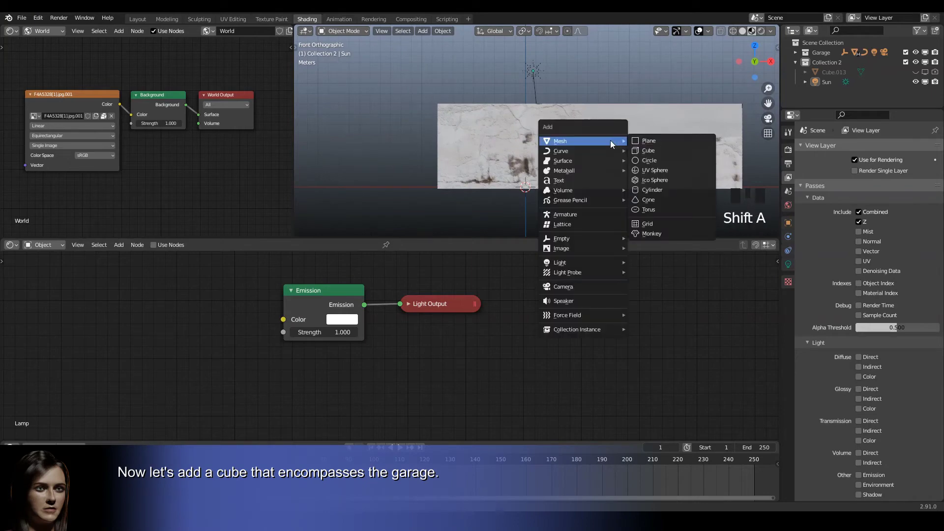
Step: Add a cube, enlarge it, move it over the garage and widen it along X
{"action": "left_click", "coordinate": [645, 150]}
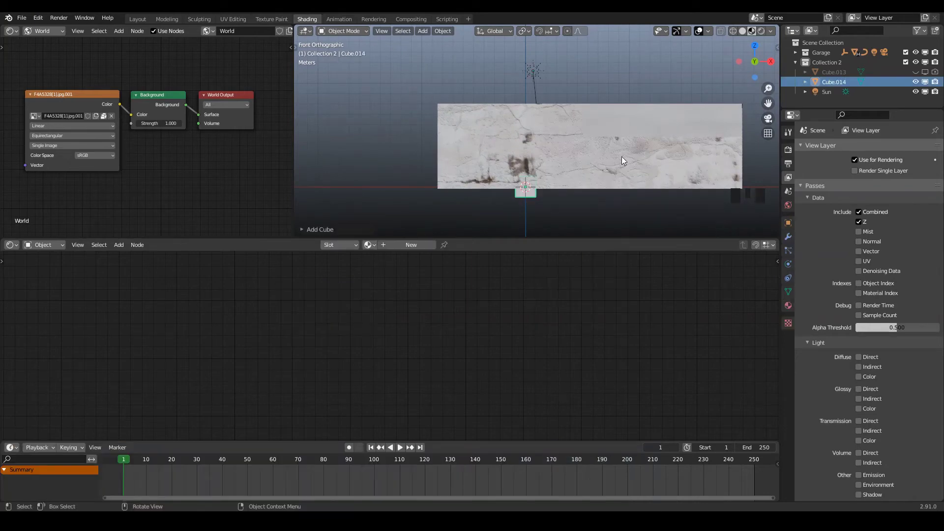
{"action": "key", "text": "s"}
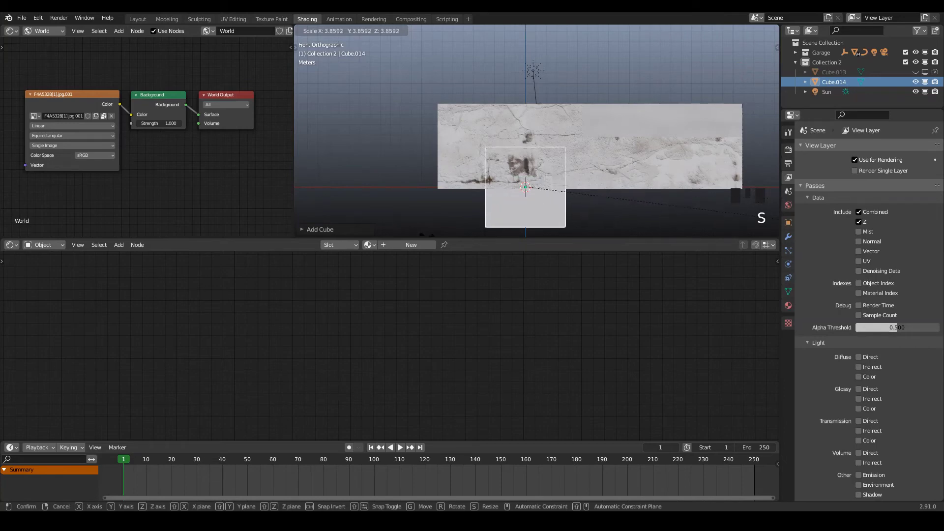
{"action": "left_click", "coordinate": [427, 235]}
{"action": "key", "text": "g"}
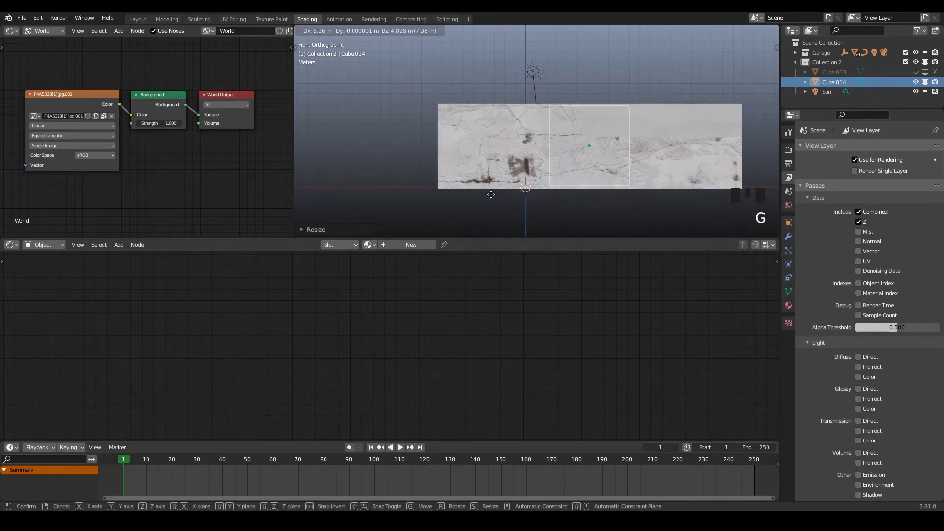
{"action": "left_click", "coordinate": [490, 194]}
{"action": "key", "text": "s"}
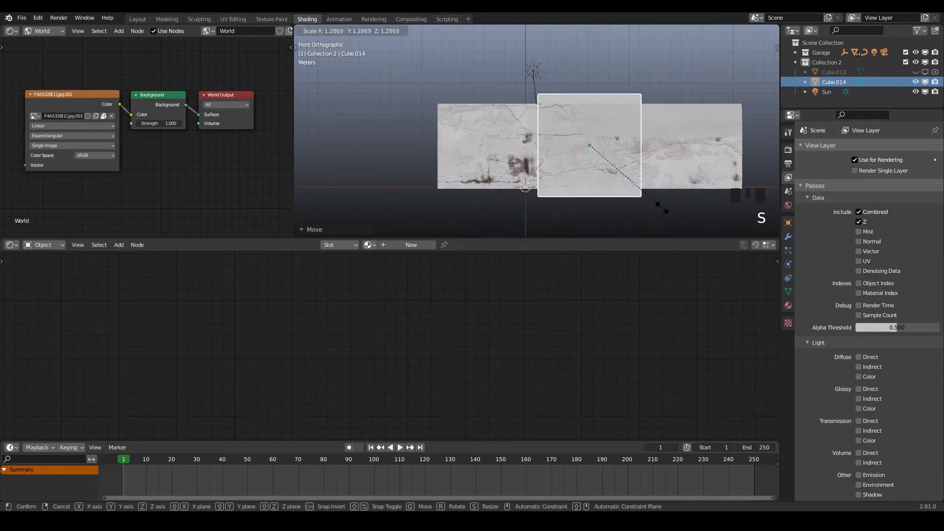
{"action": "left_click", "coordinate": [655, 209]}
{"action": "key", "text": "s"}
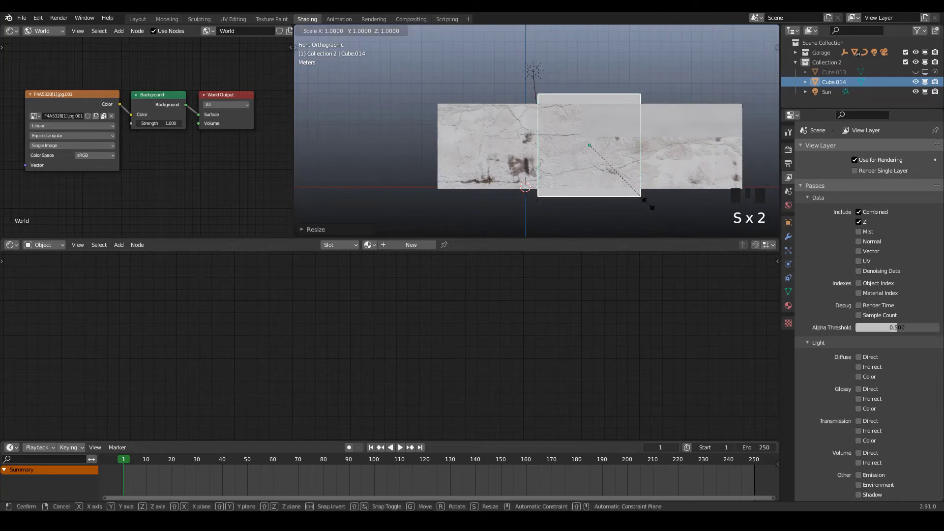
{"action": "key", "text": "x"}
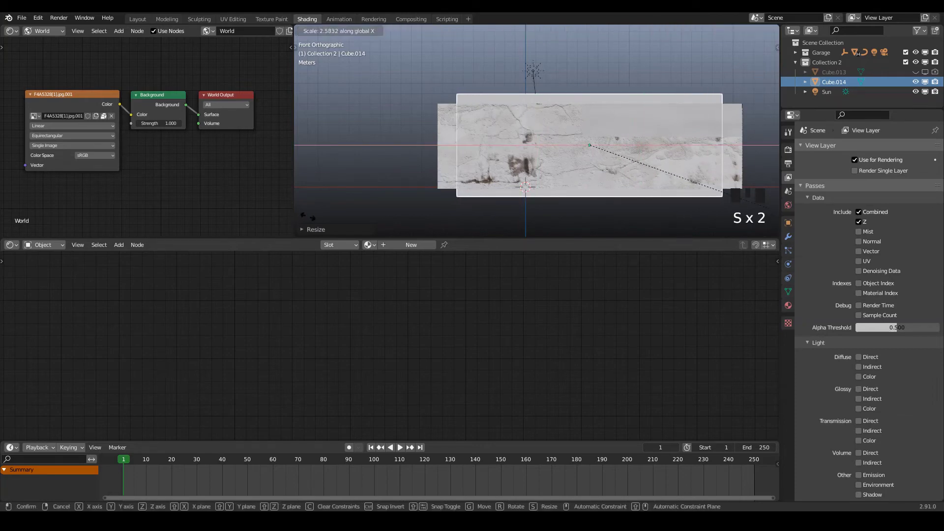
{"action": "left_click", "coordinate": [370, 224]}
Step: From the top view, stretch the cube along Y to cover the garage, then view it orthographic
{"action": "scroll", "coordinate": [536, 172], "scroll_direction": "down", "scroll_amount": 1}
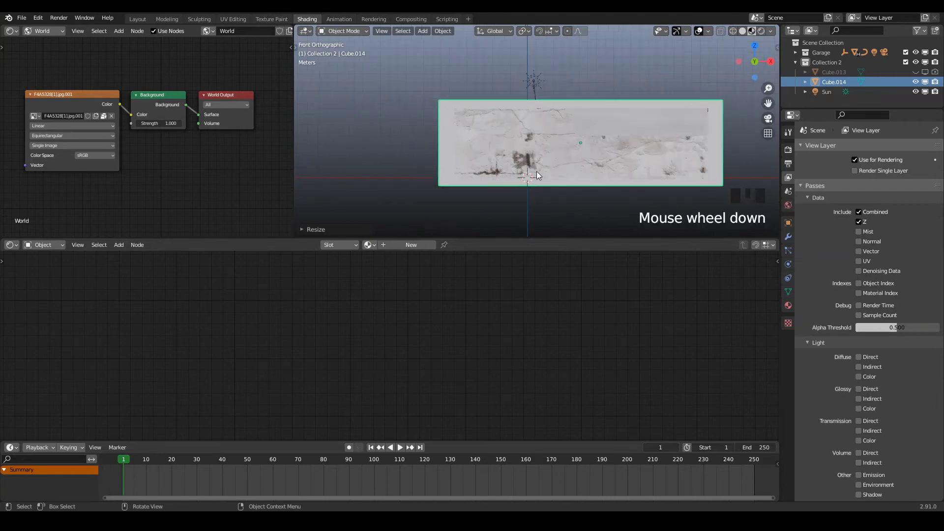
{"action": "key", "text": "KP_7"}
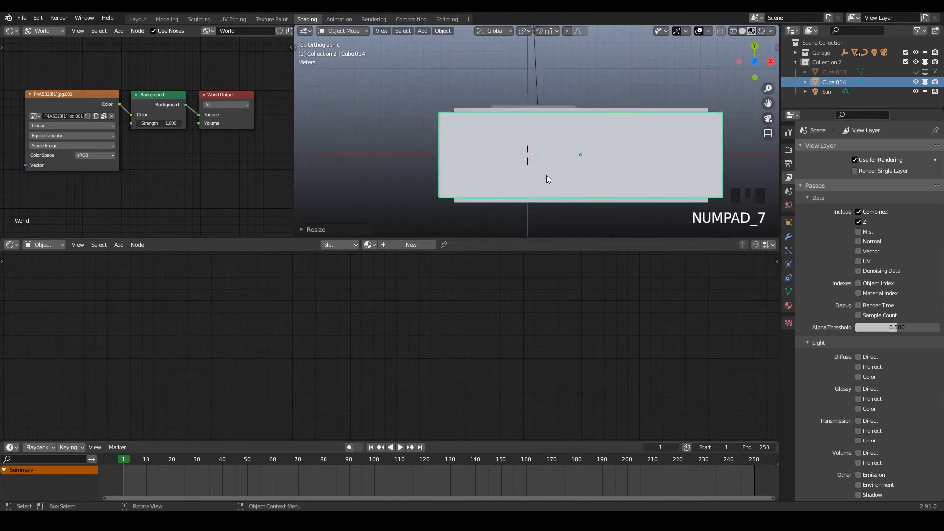
{"action": "key", "text": "s"}
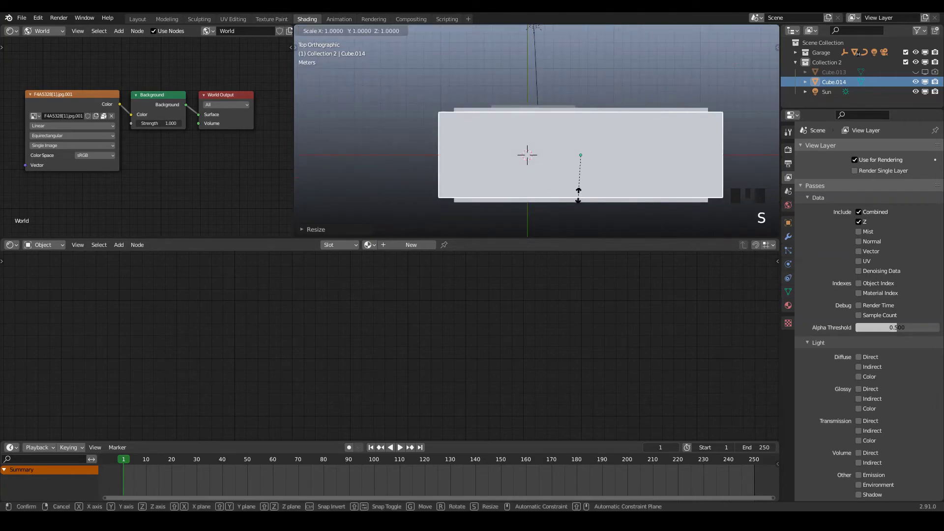
{"action": "key", "text": "y"}
{"action": "left_click", "coordinate": [593, 205]}
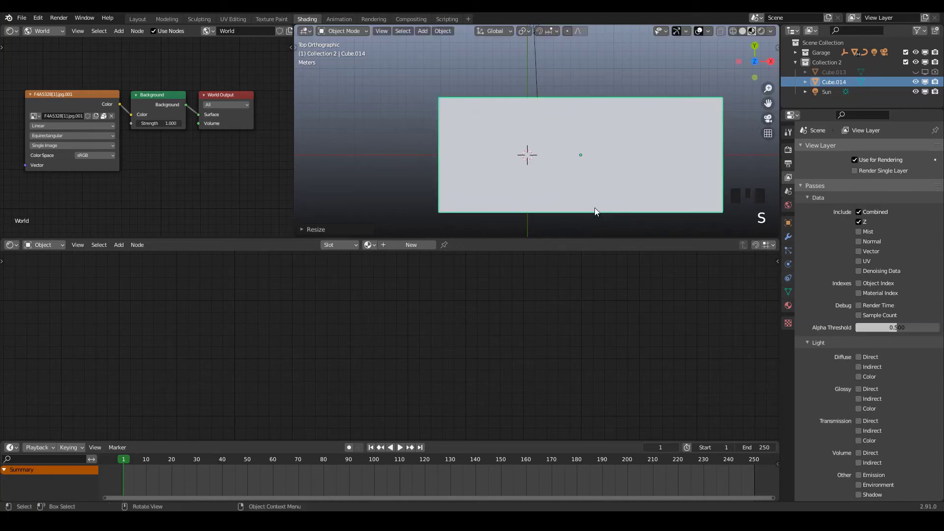
{"action": "scroll", "coordinate": [616, 196], "scroll_direction": "up", "scroll_amount": 1}
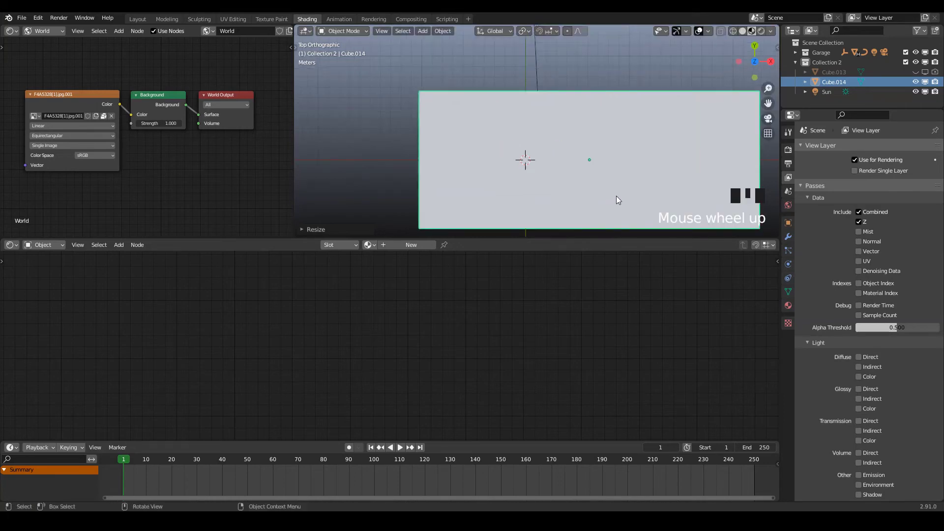
{"action": "key", "text": "KP_1"}
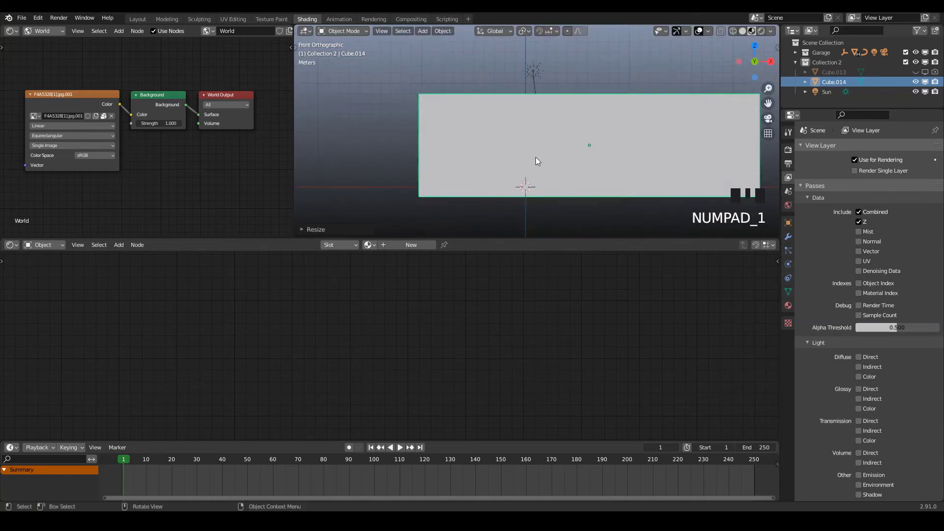
{"action": "middle_click_drag", "start_coordinate": [535, 157], "coordinate": [453, 163]}
{"action": "scroll", "coordinate": [493, 154], "scroll_direction": "down", "scroll_amount": 2}
{"action": "key", "text": "KP_5"}
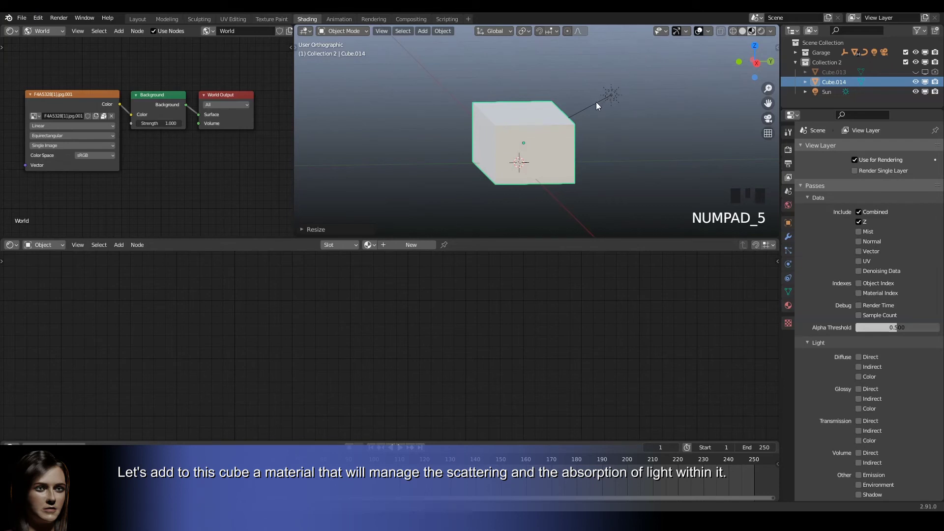
Step: Create a new material for the cube and name it Domain
{"action": "left_click", "coordinate": [411, 245]}
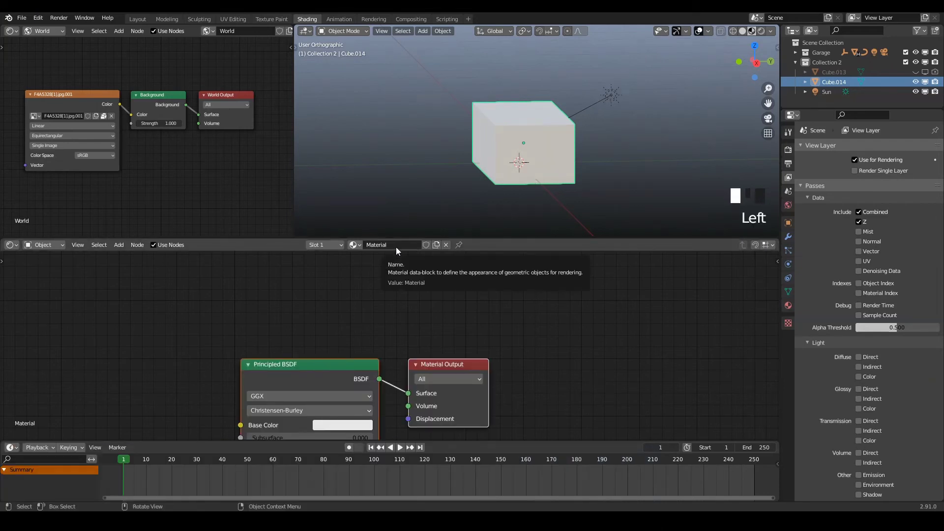
{"action": "left_click", "coordinate": [396, 246]}
{"action": "type", "text": "Domia"}
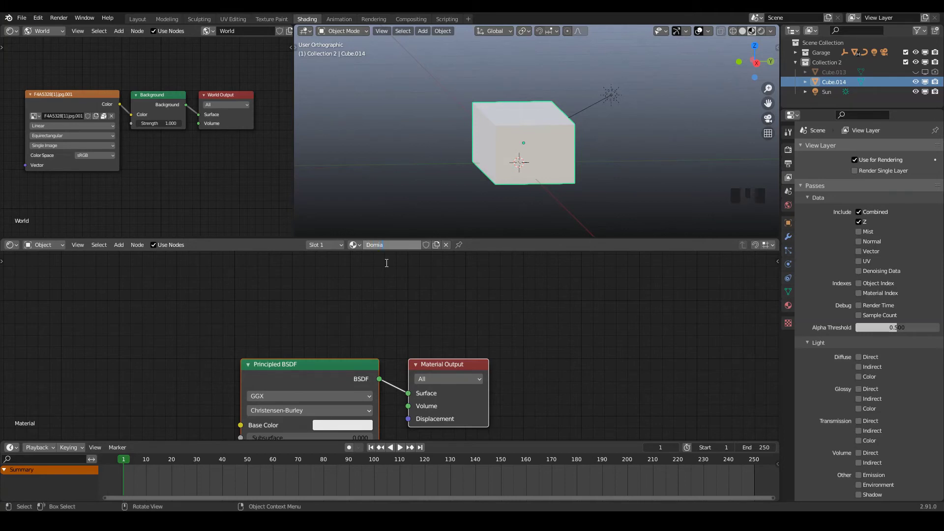
{"action": "key", "text": "BackSpace"}
{"action": "key", "text": "Return"}
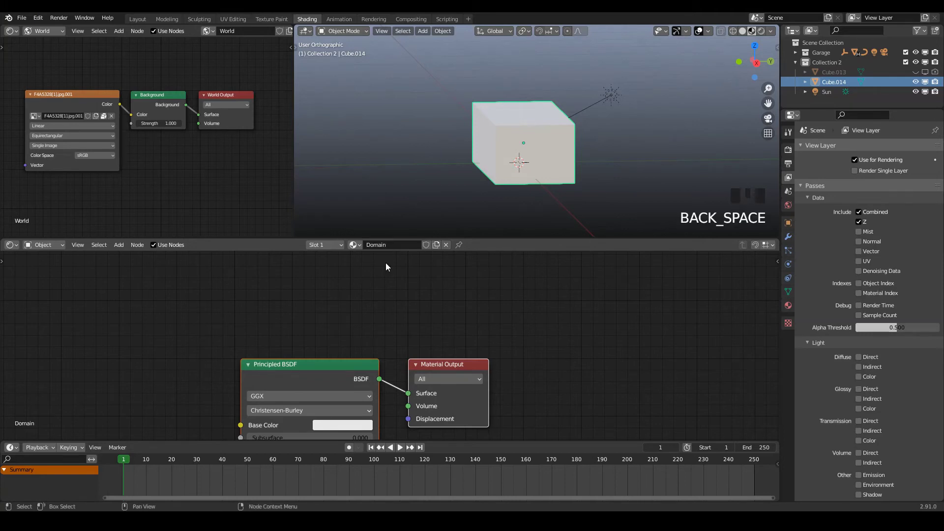
Step: Delete the Principled BSDF node, leaving only the Material Output
{"action": "middle_click_drag", "start_coordinate": [361, 323], "coordinate": [390, 244]}
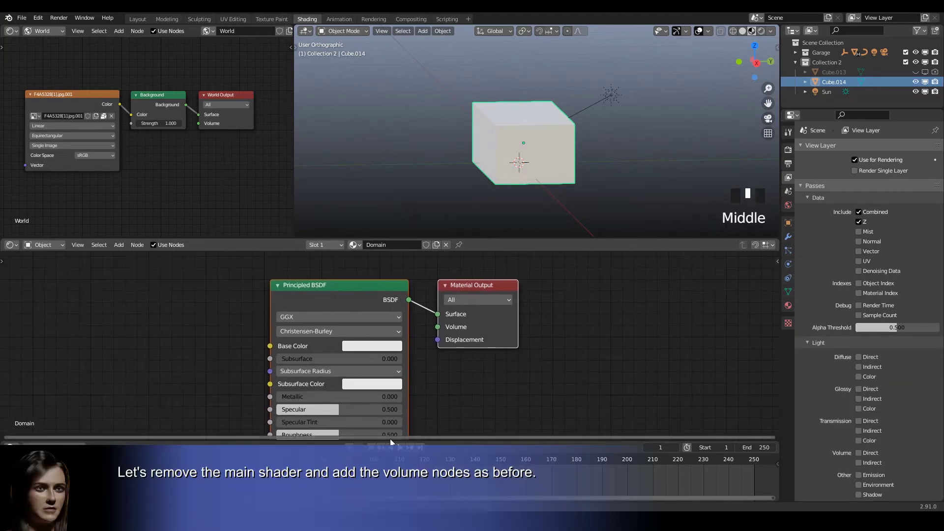
{"action": "left_click", "coordinate": [391, 291]}
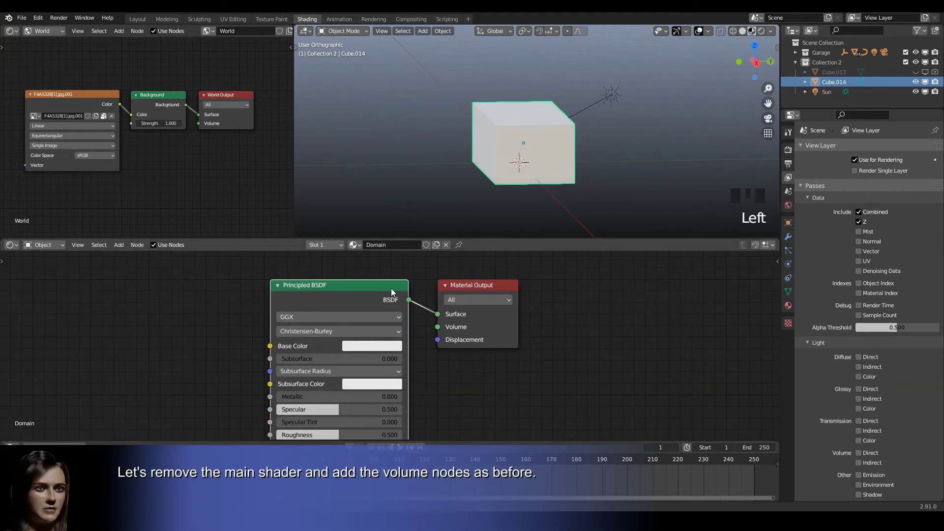
{"action": "key", "text": "Delete"}
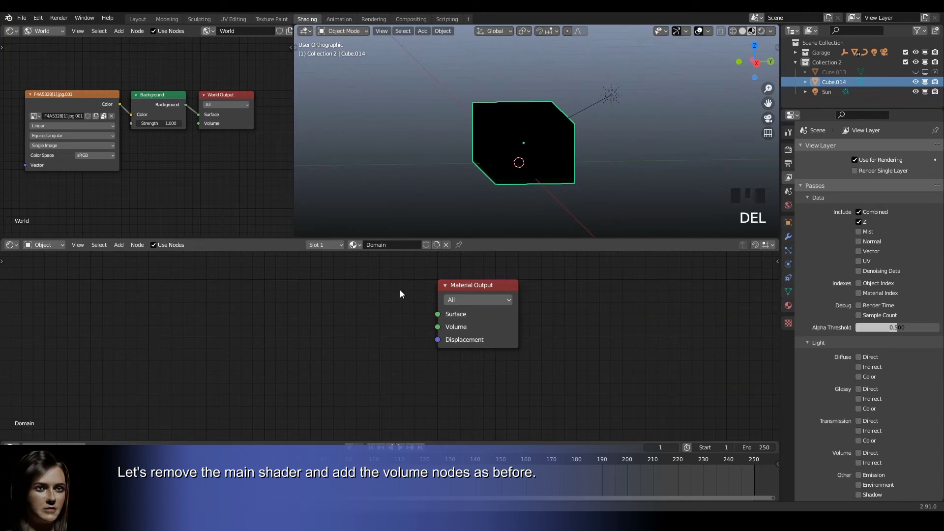
{"action": "key", "text": "shift+a"}
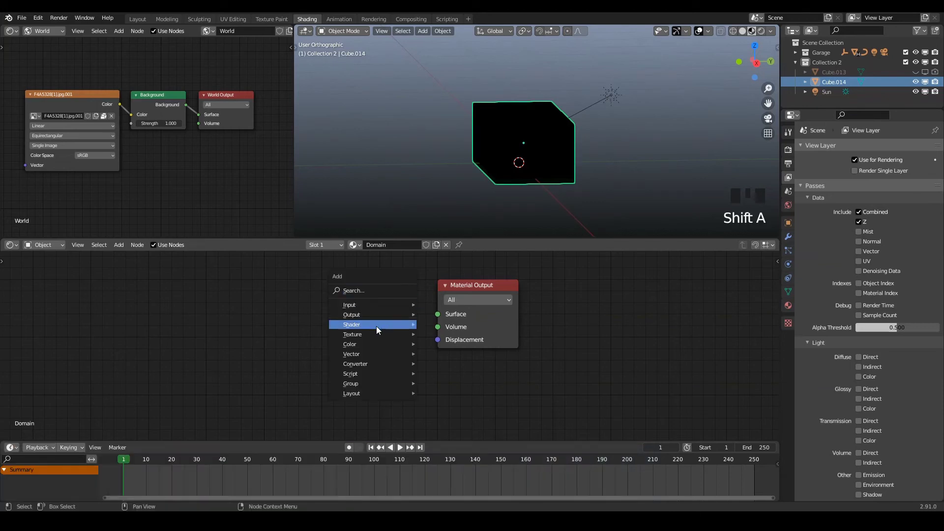
Step: Add an Add Shader, a Volume Absorption and a Volume Scatter node to the Domain material
{"action": "mouse_move", "coordinate": [377, 327]}
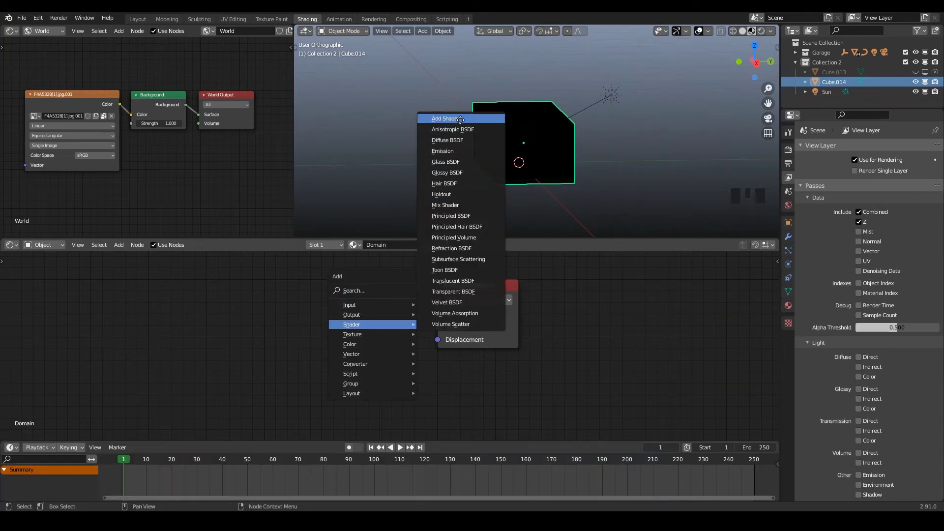
{"action": "left_click", "coordinate": [445, 119]}
{"action": "key", "text": "shift+a"}
{"action": "mouse_move", "coordinate": [340, 303]}
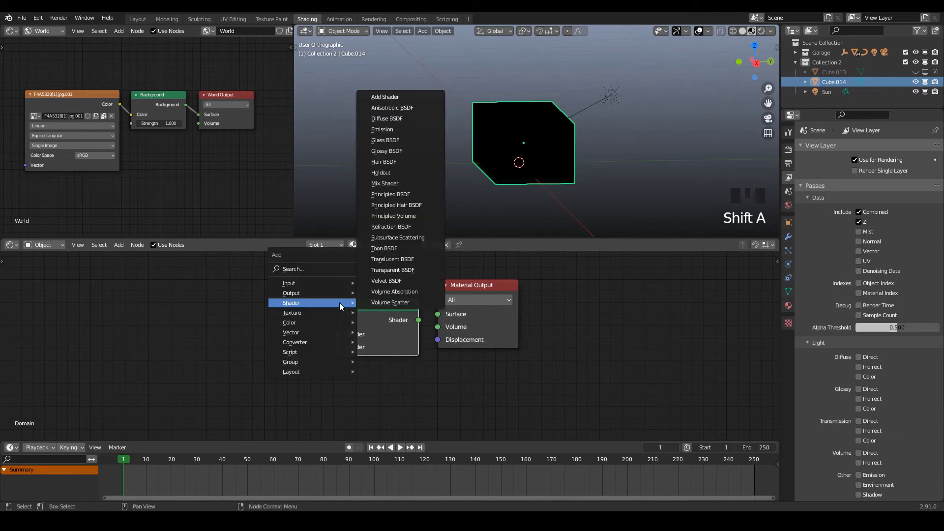
{"action": "left_click", "coordinate": [391, 291]}
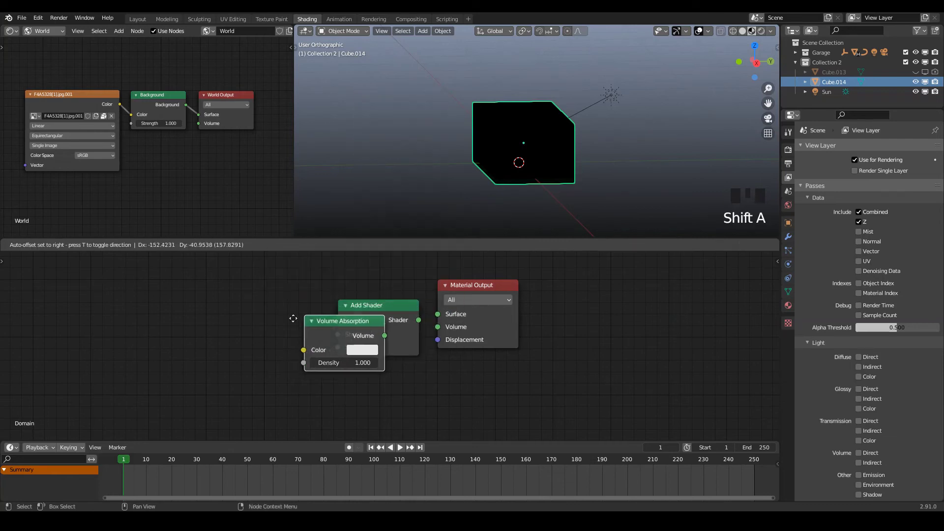
{"action": "left_click", "coordinate": [228, 349]}
{"action": "key", "text": "shift+a"}
{"action": "mouse_move", "coordinate": [229, 349]}
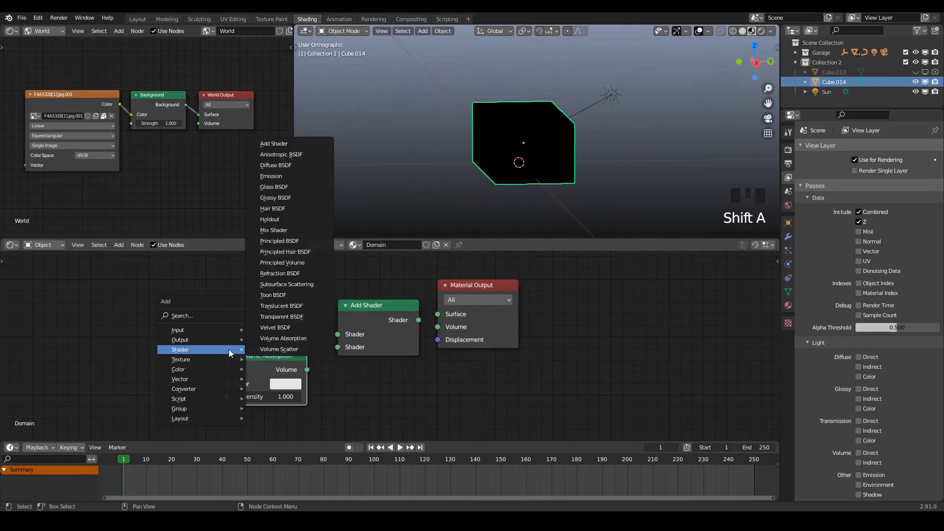
{"action": "left_click", "coordinate": [267, 349]}
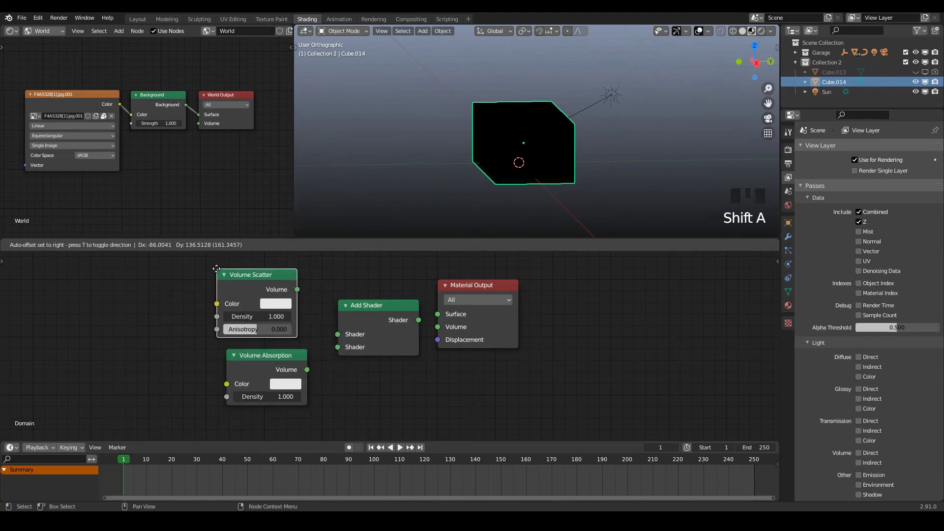
{"action": "left_click", "coordinate": [252, 277]}
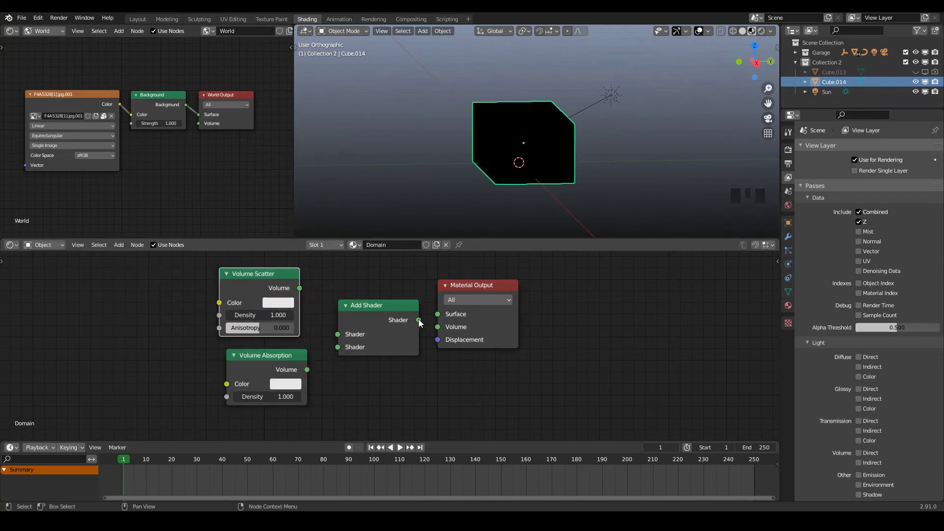
Step: Wire Volume Scatter and Volume Absorption through the Add Shader into the Material Output Volume
{"action": "left_click_drag", "start_coordinate": [418, 320], "coordinate": [437, 327]}
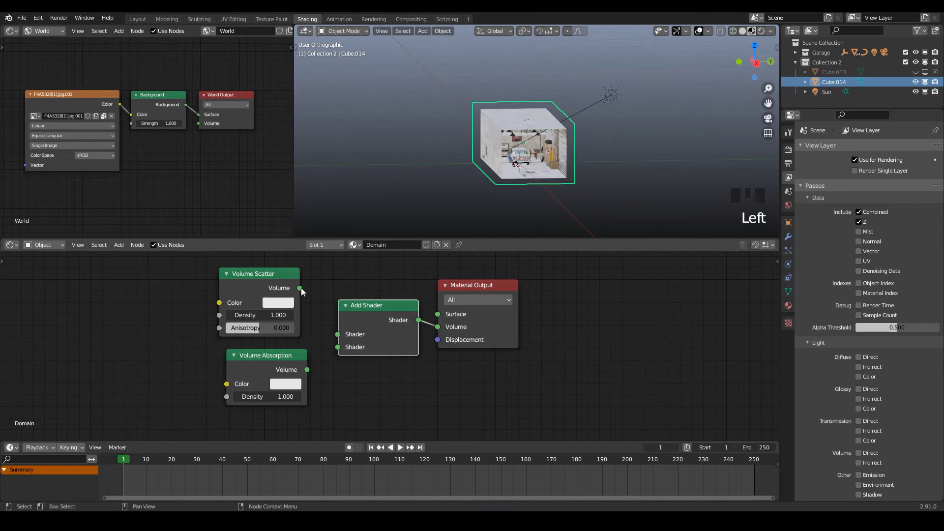
{"action": "left_click_drag", "start_coordinate": [301, 287], "coordinate": [305, 289]}
{"action": "left_click_drag", "start_coordinate": [335, 331], "coordinate": [338, 334]}
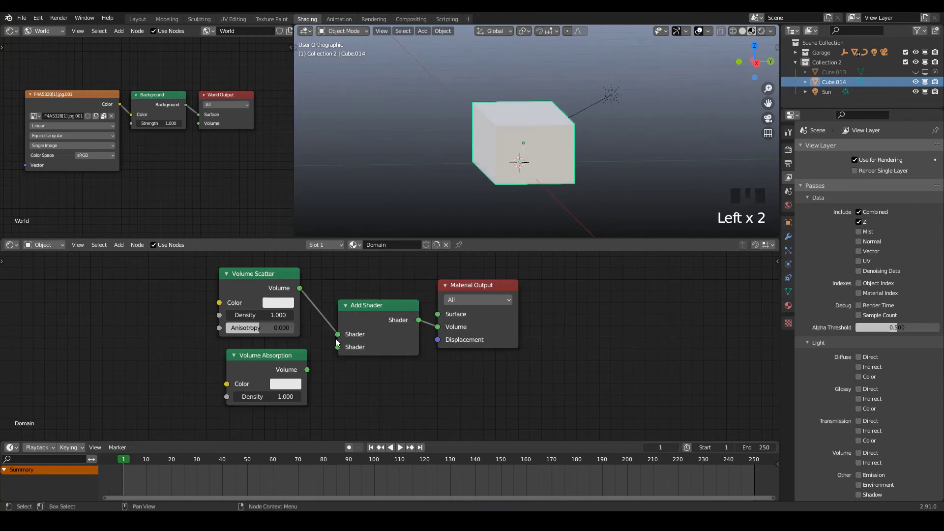
{"action": "left_click_drag", "start_coordinate": [307, 369], "coordinate": [337, 347]}
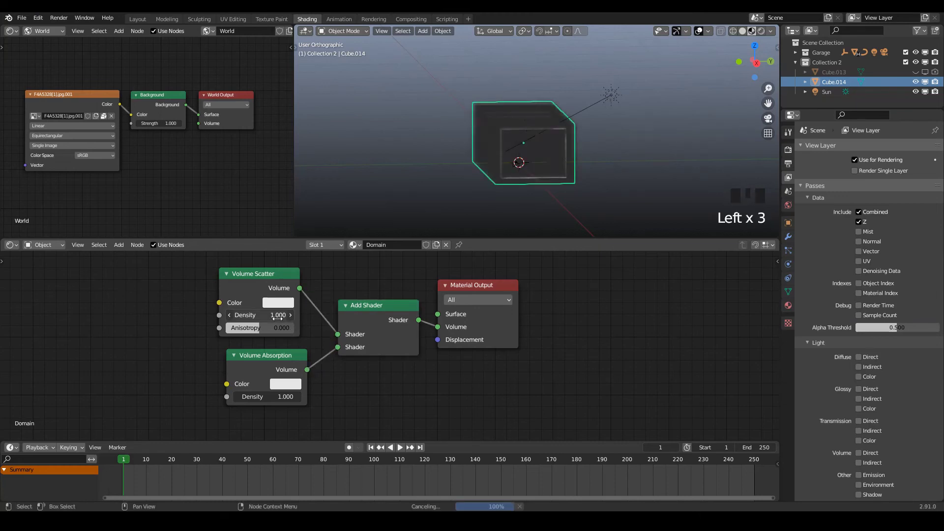
Step: Set both Volume Scatter and Volume Absorption densities to 0.050 and switch to Rendered shading
{"action": "left_click", "coordinate": [261, 315]}
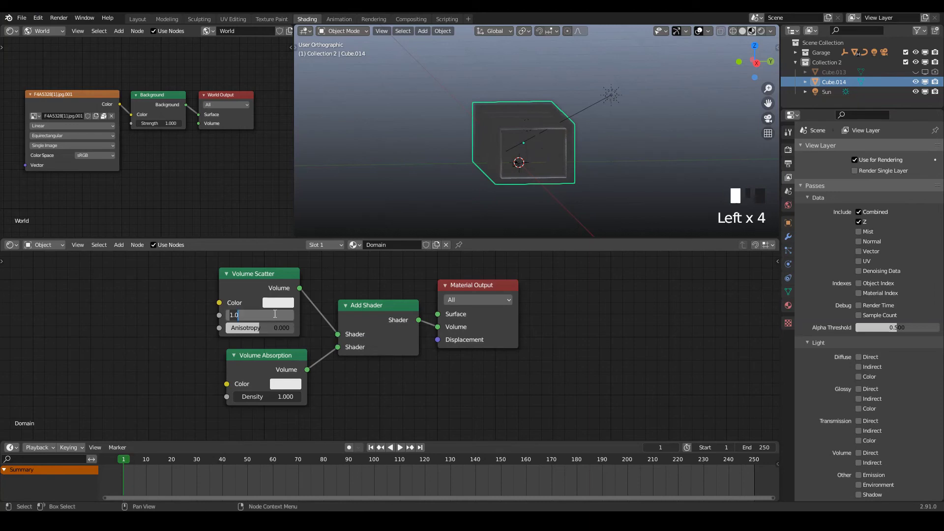
{"action": "type", "text": "0"}
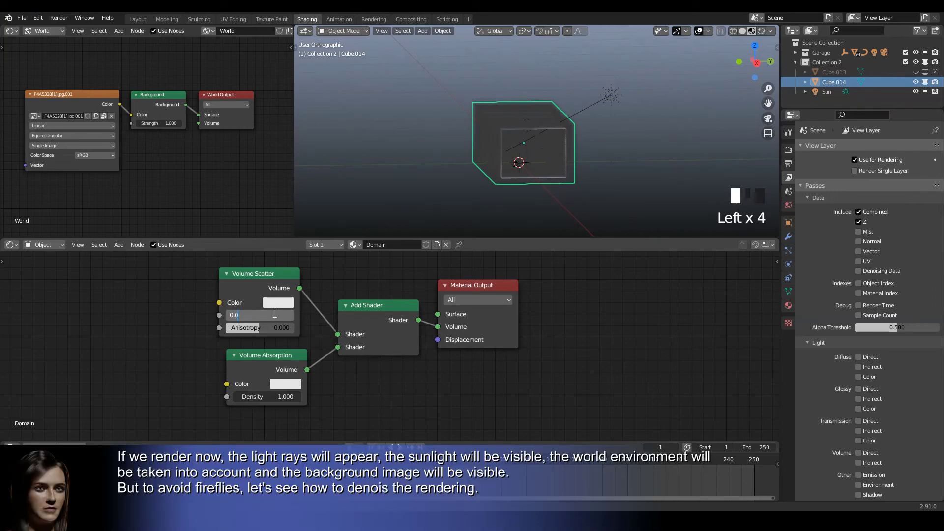
{"action": "type", "text": "5"}
{"action": "key", "text": "Return"}
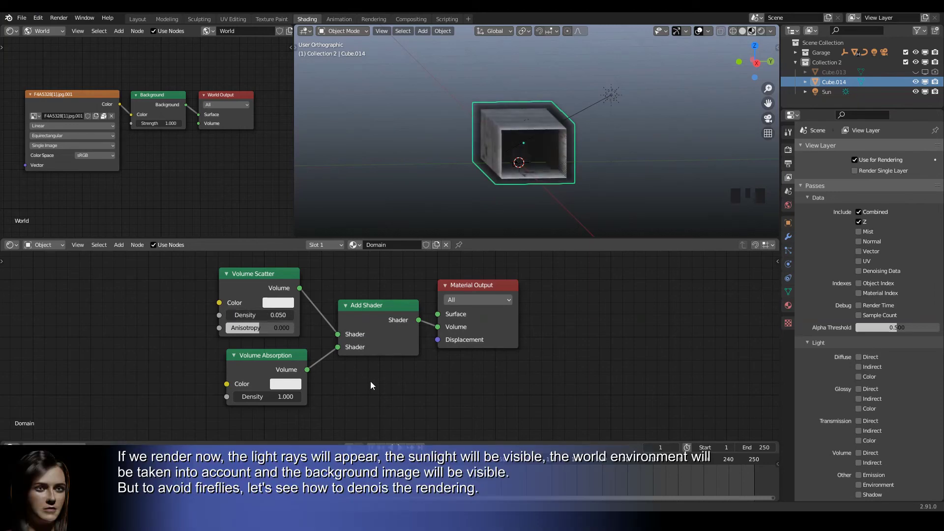
{"action": "left_click", "coordinate": [288, 397]}
{"action": "type", "text": "0.0"}
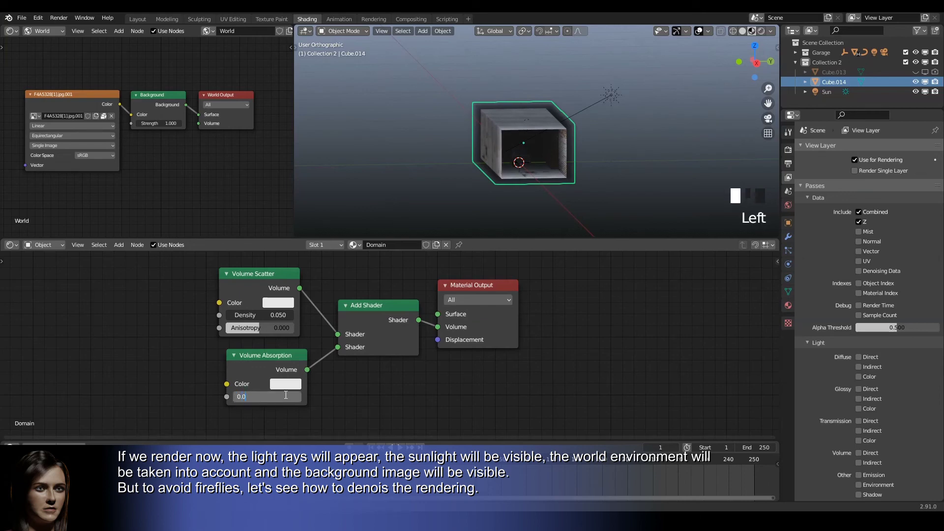
{"action": "type", "text": "5"}
{"action": "key", "text": "Return"}
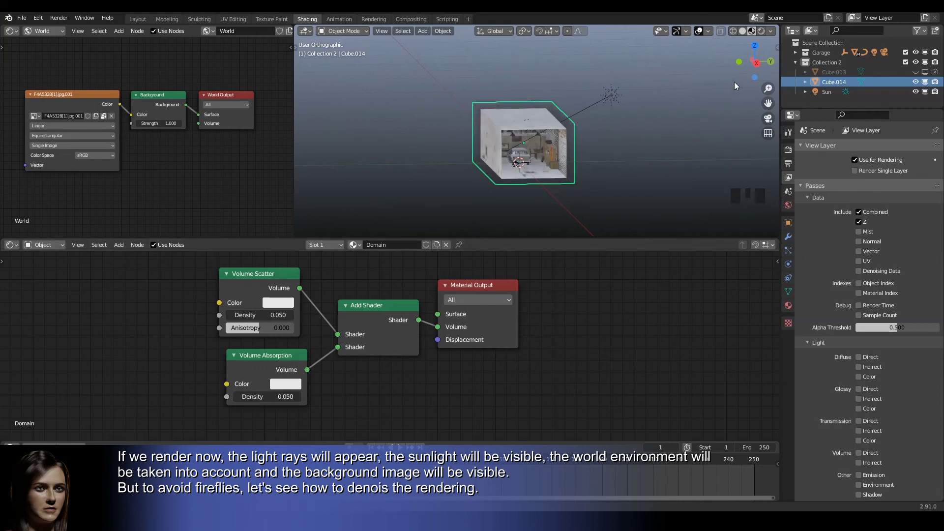
{"action": "left_click", "coordinate": [760, 31]}
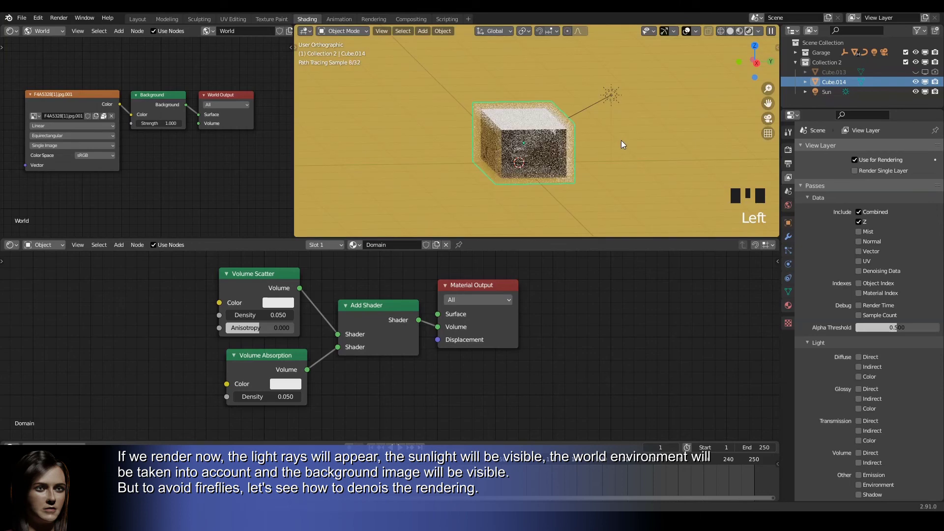
Step: Zoom into the compositor node tree showing Render Layers, Alpha Over and the loose Denoise node
{"action": "scroll", "coordinate": [620, 140], "scroll_direction": "up", "scroll_amount": 2}
{"action": "scroll", "coordinate": [621, 140], "scroll_direction": "up", "scroll_amount": 1}
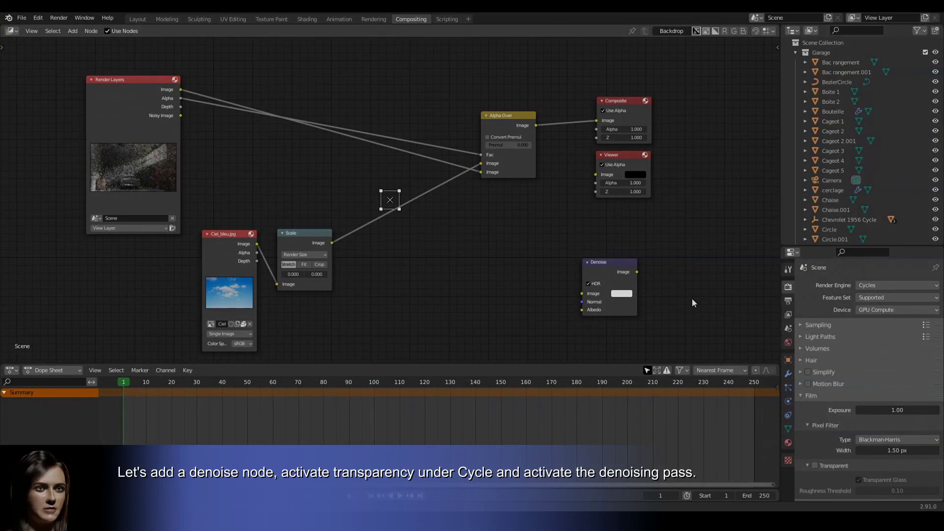
Step: Insert the Denoise node between Render Layers and Alpha Over and enable Film Transparent
{"action": "left_click_drag", "start_coordinate": [619, 260], "coordinate": [368, 143]}
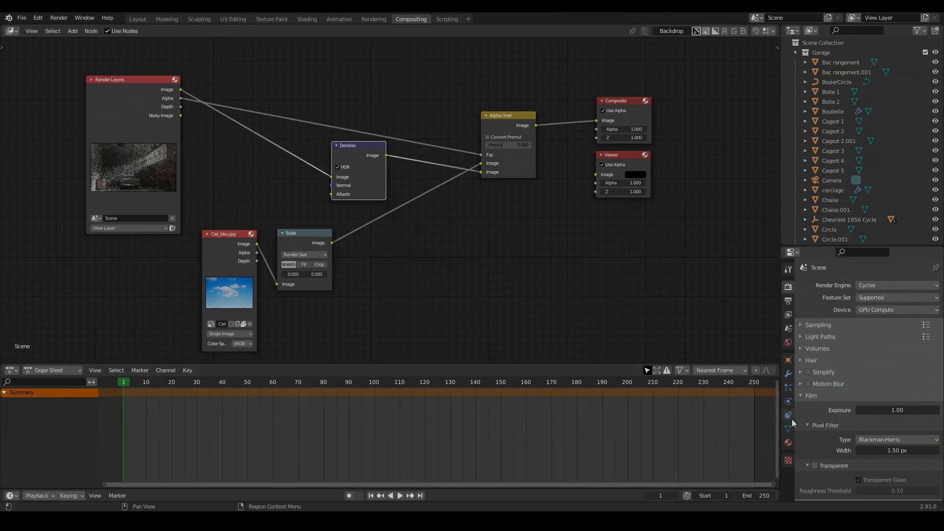
{"action": "left_click", "coordinate": [814, 465]}
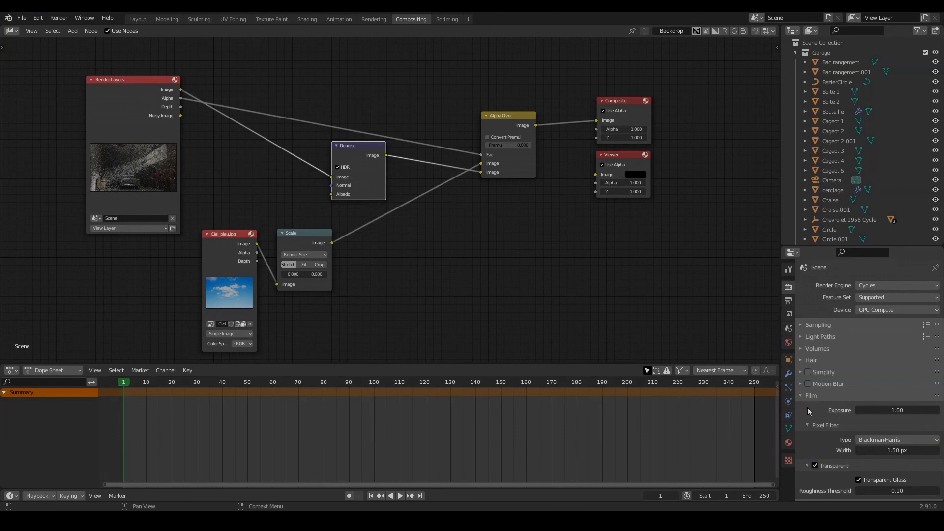
Step: Enable the Denoising Data pass, feed Denoising Normal and Albedo into Denoise, and Alpha Over into Viewer
{"action": "left_click", "coordinate": [788, 315]}
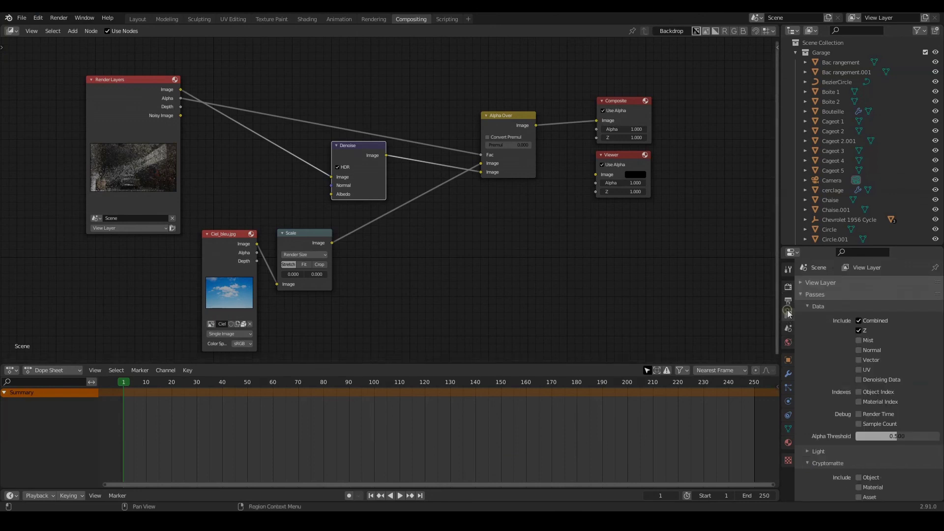
{"action": "left_click", "coordinate": [859, 380]}
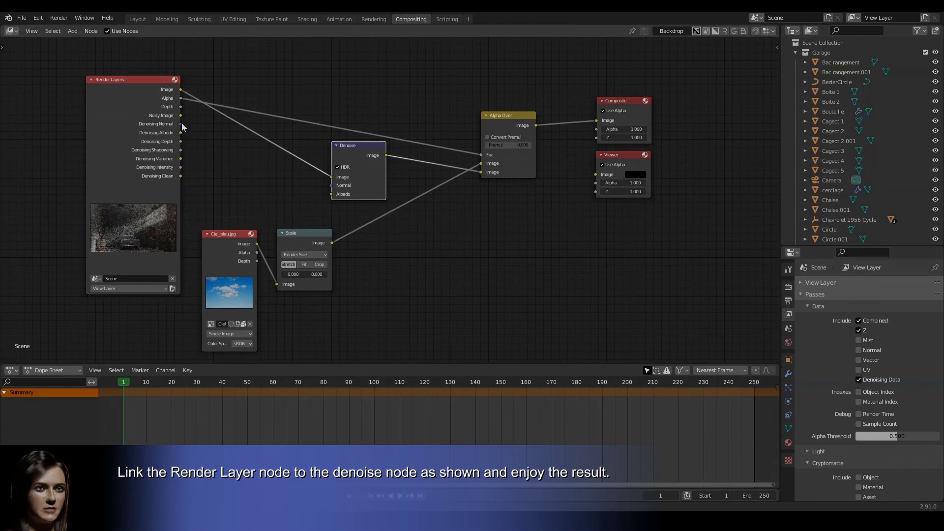
{"action": "left_click_drag", "start_coordinate": [181, 124], "coordinate": [331, 185]}
{"action": "left_click_drag", "start_coordinate": [181, 133], "coordinate": [338, 200]}
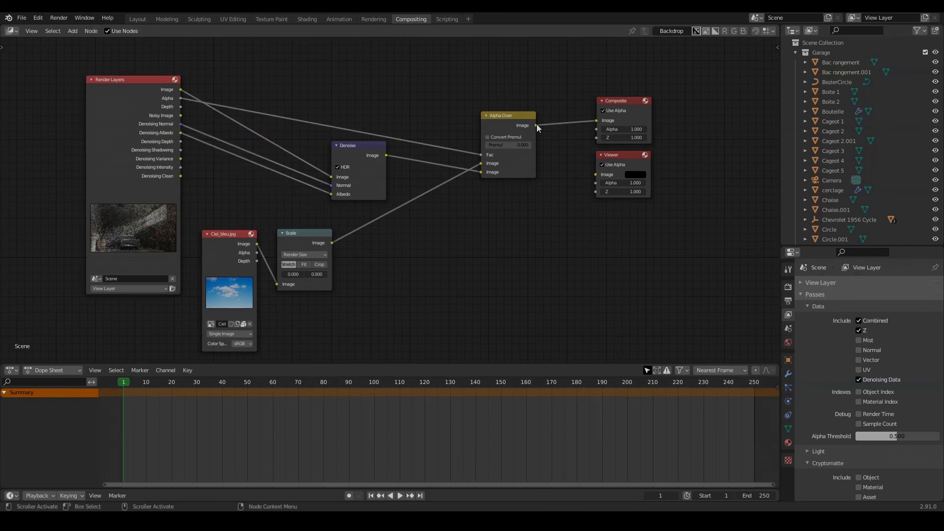
{"action": "left_click_drag", "start_coordinate": [536, 125], "coordinate": [600, 173]}
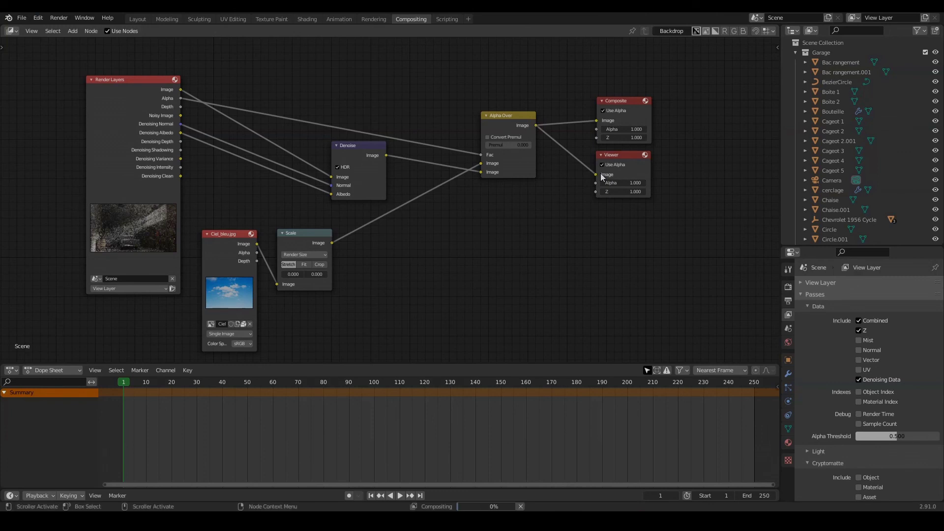